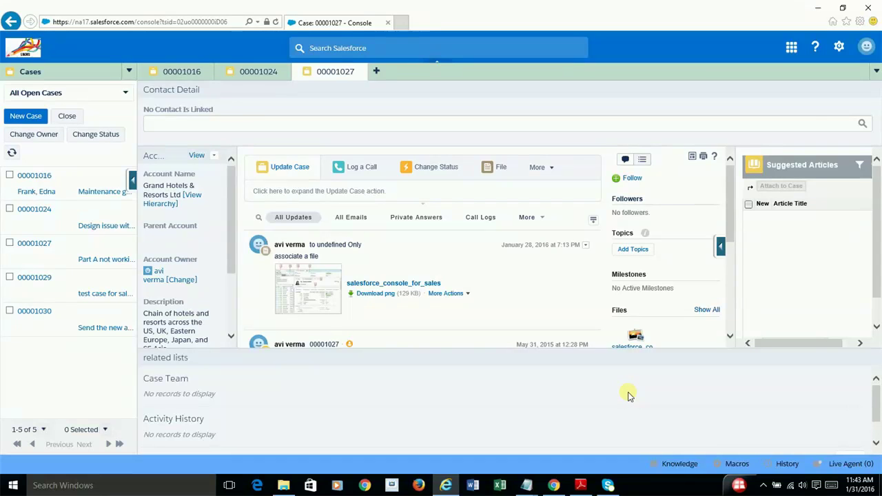
# Switch to the PDF slide deck and advance to page 2, 'An Exercise - set up a service console'
pyautogui.hotkey('alt', 'Tab')
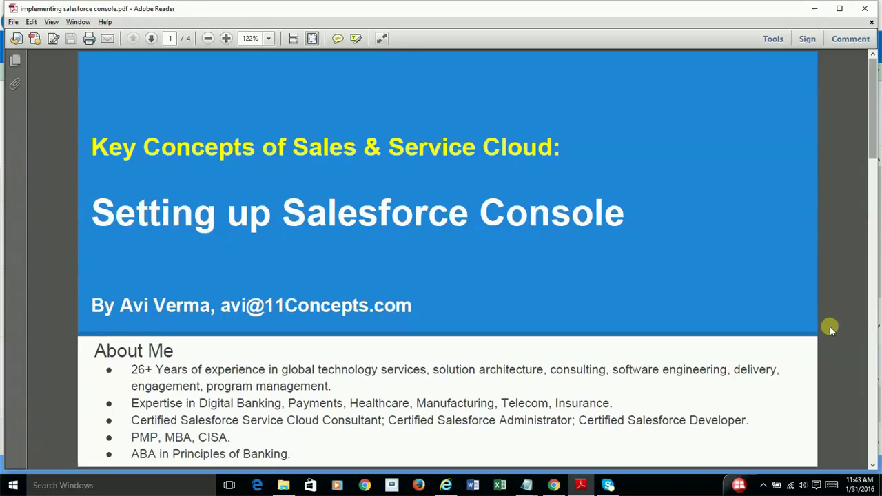
pyautogui.press('pagedown')
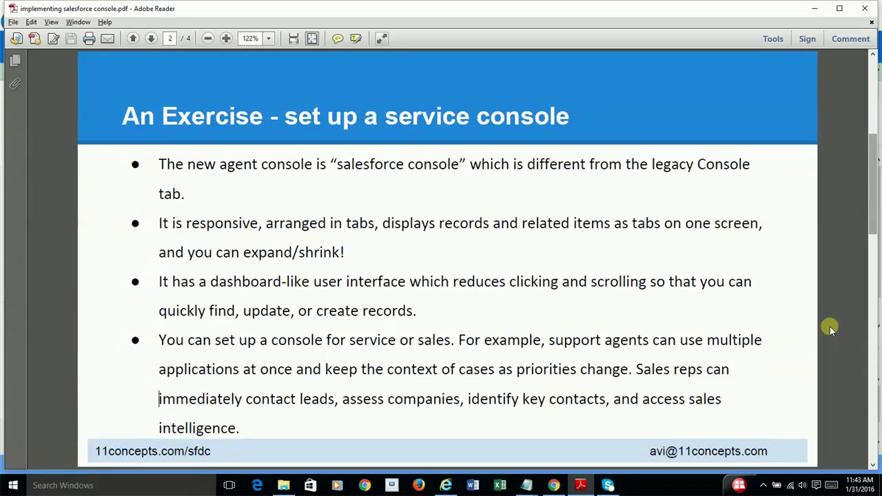
# View the classic Console case list in Chrome, go Home, then return to the IE service console
pyautogui.hotkey('alt', 'Tab')
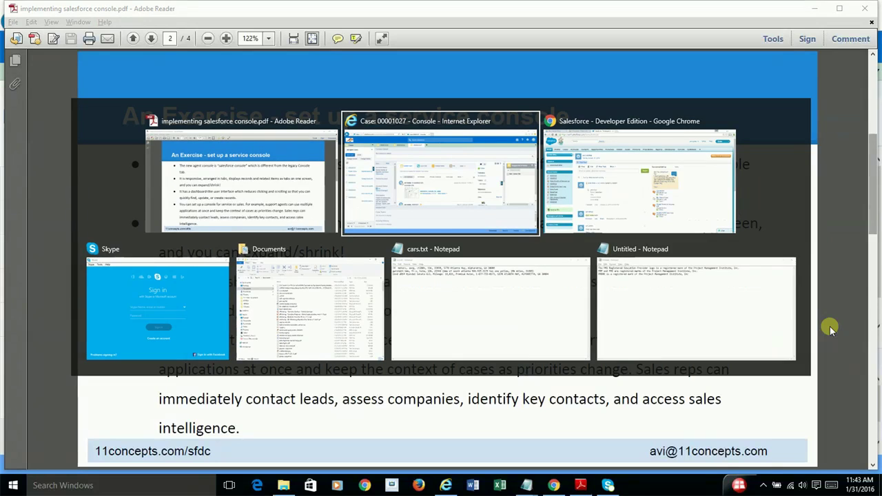
pyautogui.hotkey('alt', 'Tab')
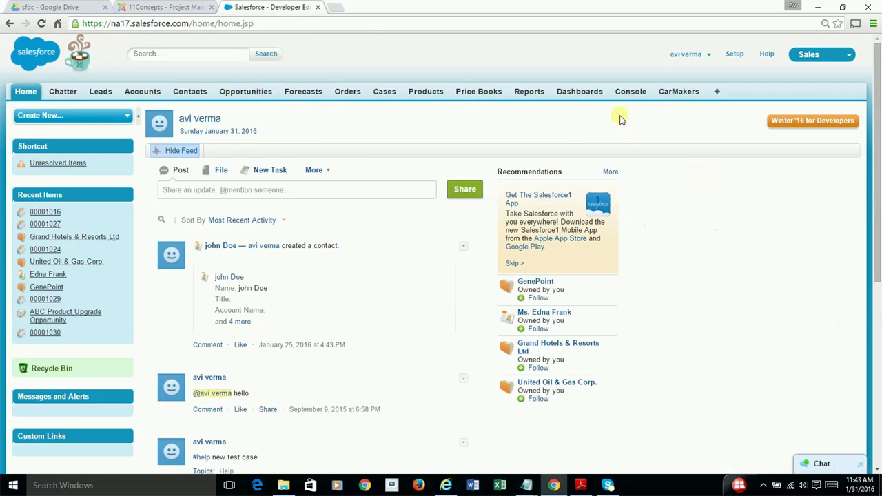
pyautogui.click(627, 98)
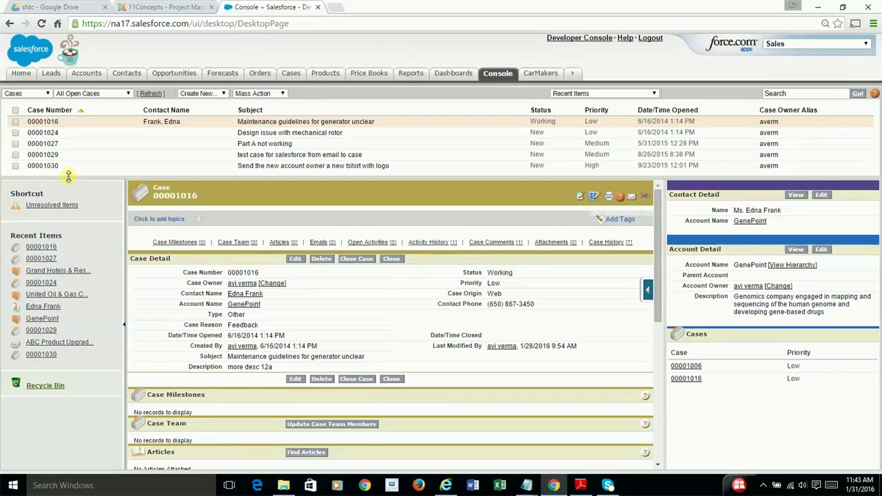
pyautogui.click(21, 73)
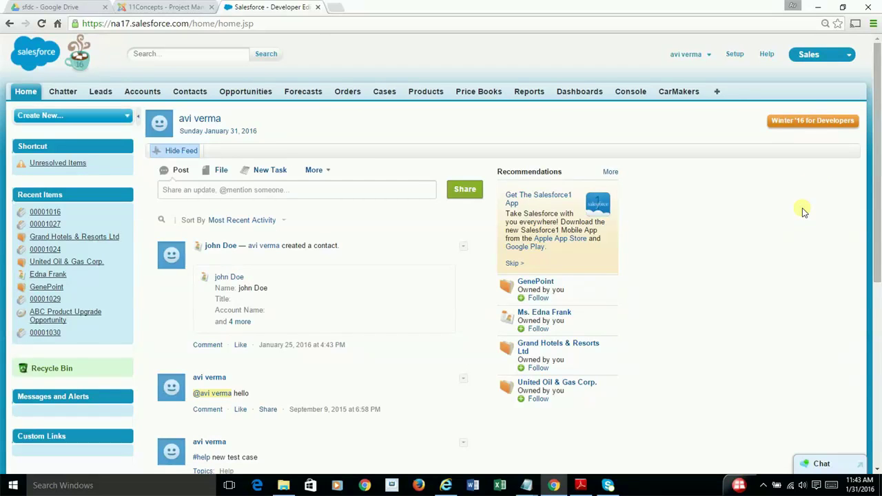
pyautogui.hotkey('alt', 'Tab')
pyautogui.hotkey('alt', 'Tab')
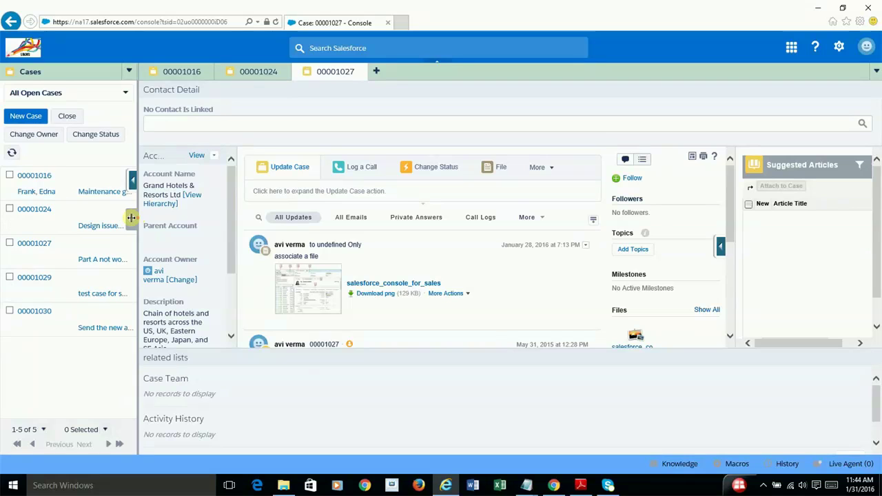
# Collapse and restore the Cases sidebar, then switch from case 00001024 to case 00001016
pyautogui.moveTo(134, 219); pyautogui.dragTo(23, 218)
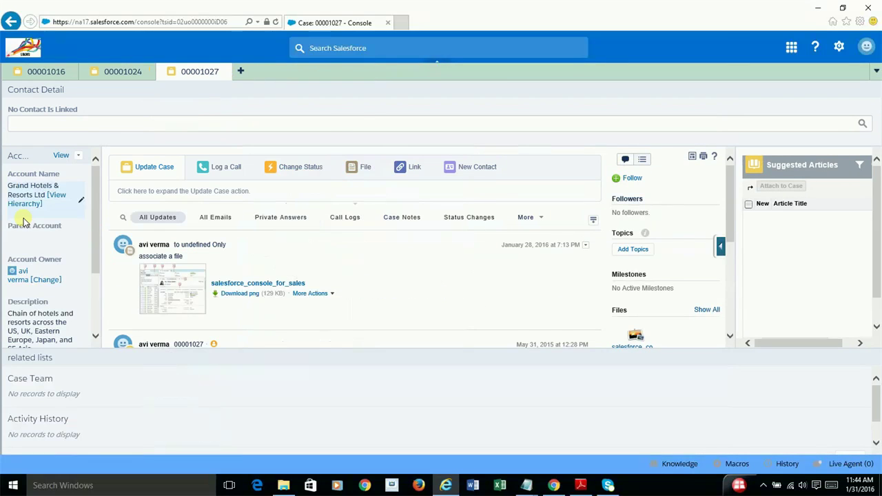
pyautogui.moveTo(5, 256)
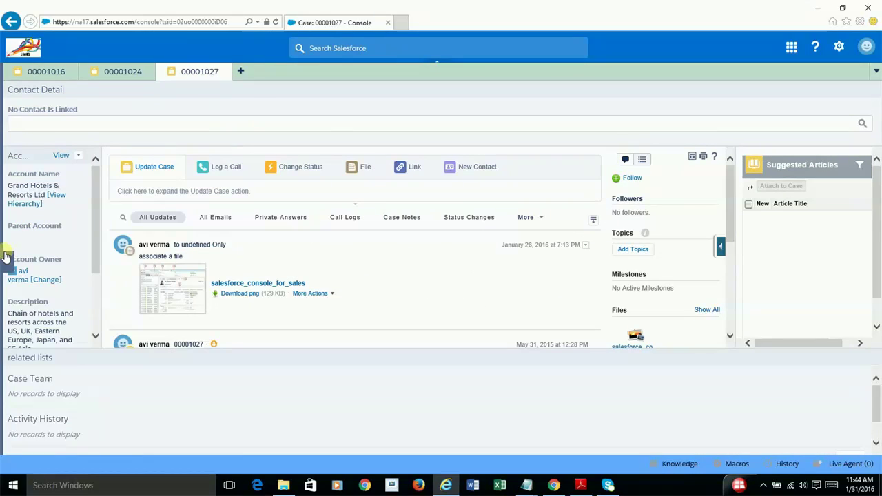
pyautogui.click(6, 266)
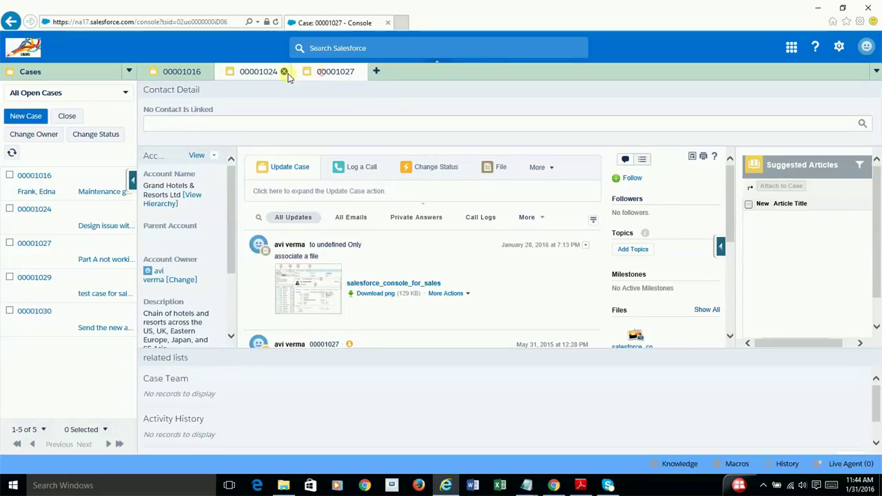
pyautogui.click(259, 72)
pyautogui.click(178, 73)
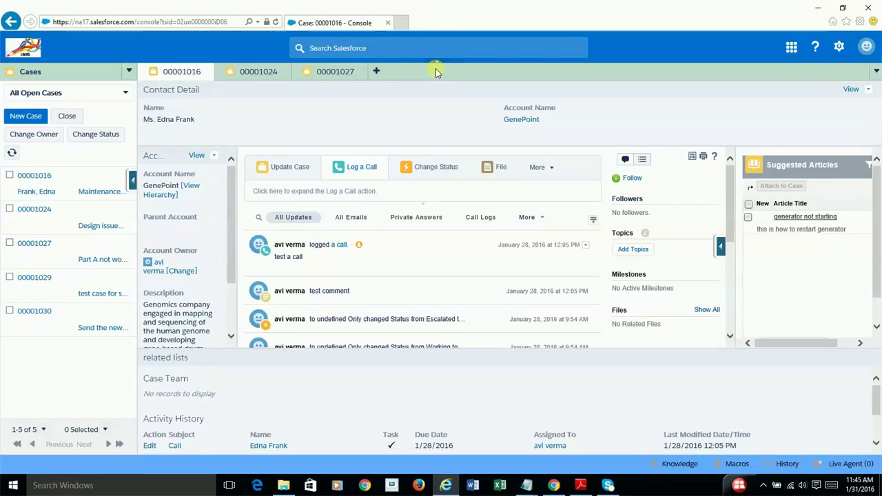
# Scroll the slide deck to page 3, listing the three service-console setup steps
pyautogui.hotkey('alt', 'Tab')
pyautogui.hotkey('alt', 'Tab')
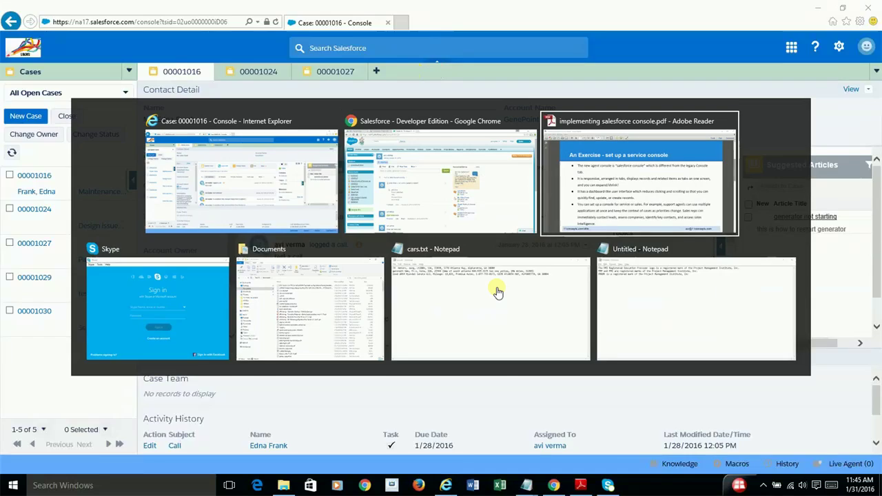
pyautogui.scroll(-2, 297, 286)
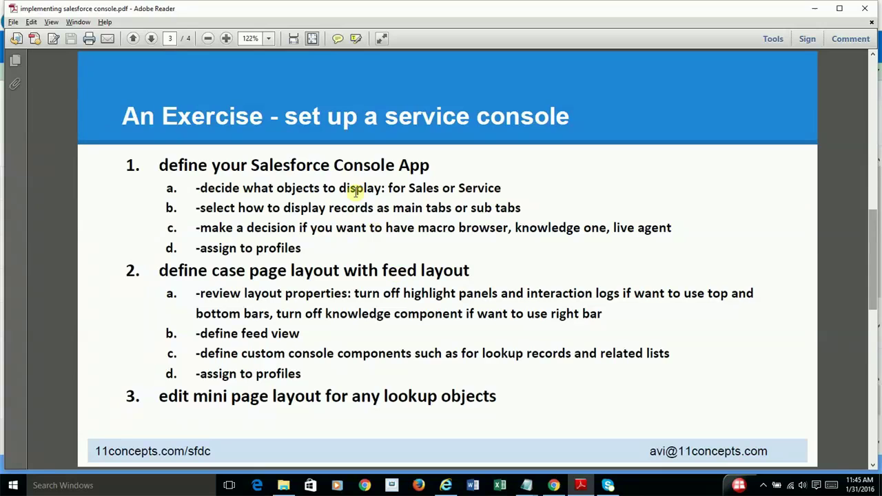
pyautogui.hotkey('alt', 'Tab')
pyautogui.hotkey('alt', 'Tab')
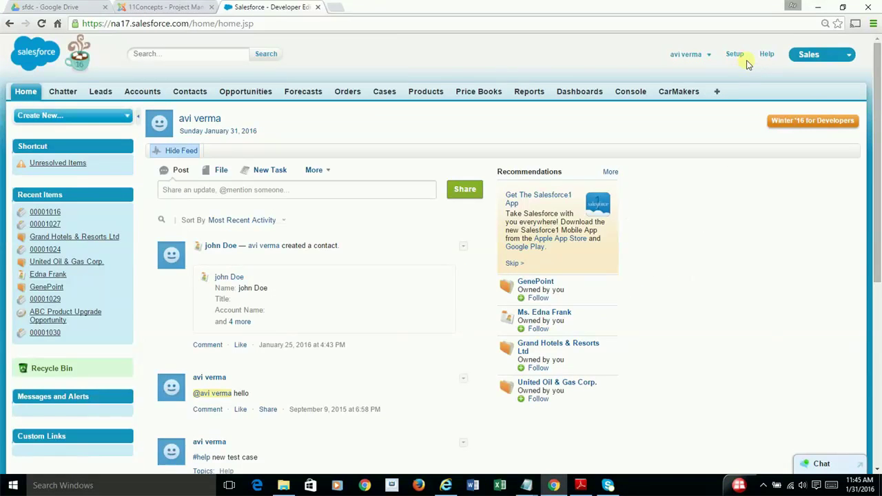
# Open the Apps list in Setup by searching 'apps' in Quick Find
pyautogui.click(737, 56)
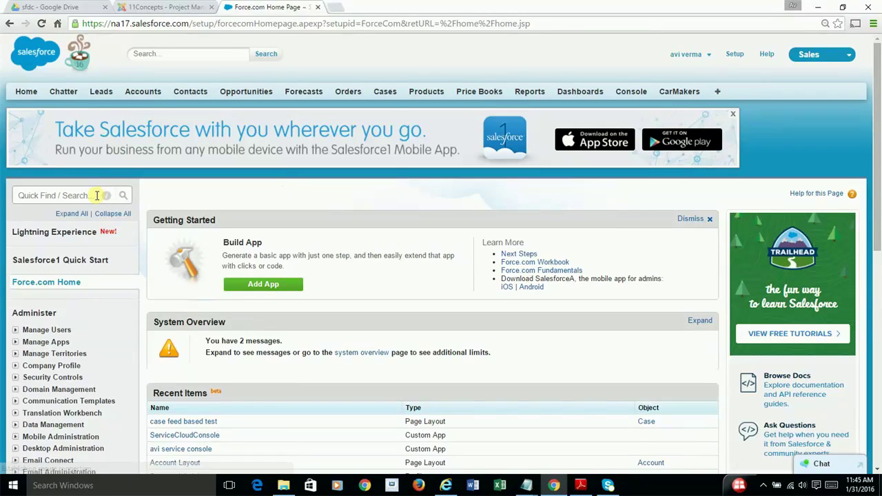
pyautogui.click(89, 195)
pyautogui.write('app')
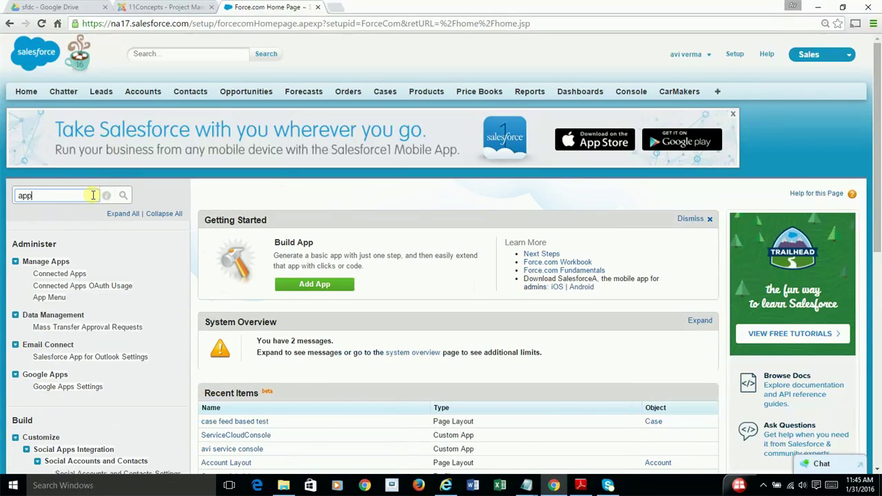
pyautogui.write('s')
pyautogui.scroll(-2, 103, 279)
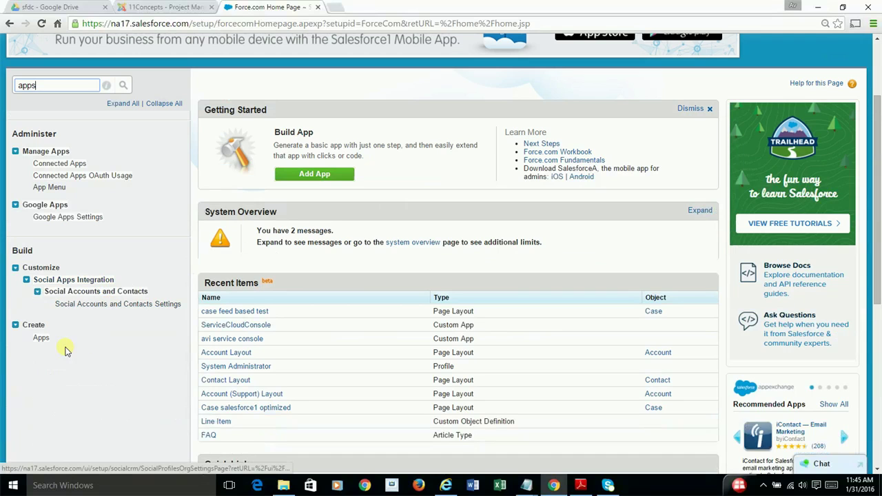
pyautogui.click(42, 339)
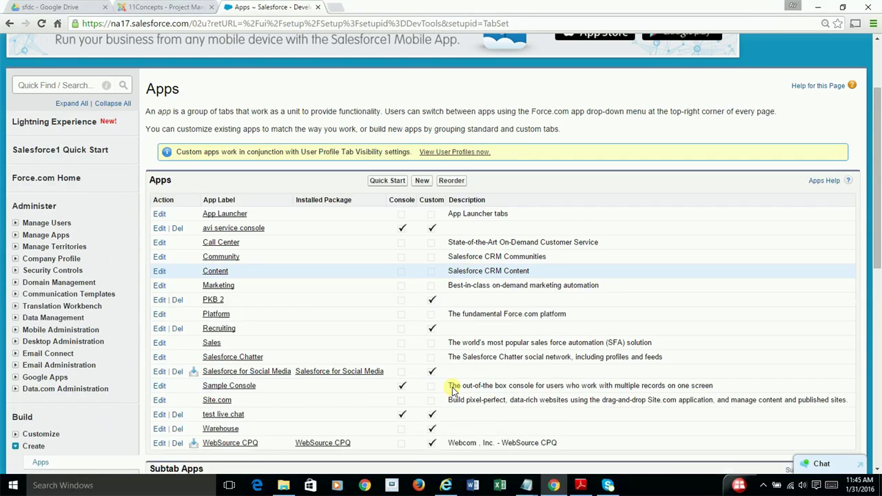
# View the Sample Console app, start a clone, cancel it, and return to the apps list
pyautogui.click(225, 387)
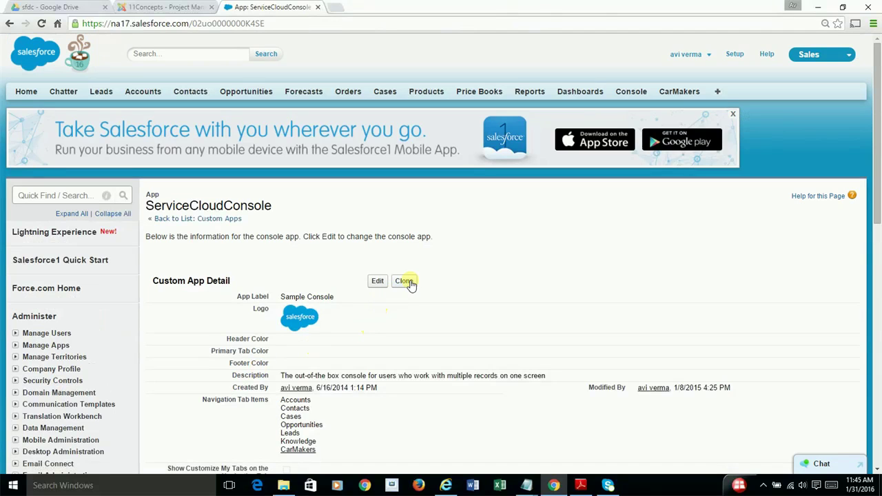
pyautogui.click(405, 281)
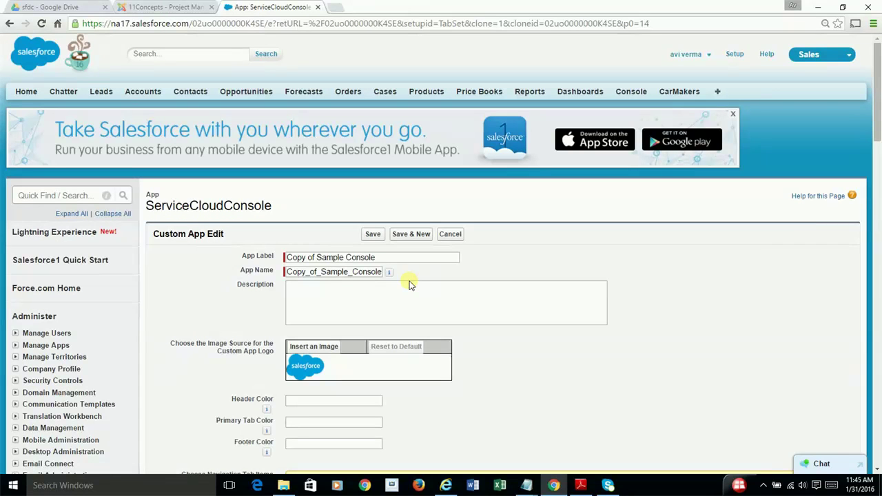
pyautogui.click(460, 234)
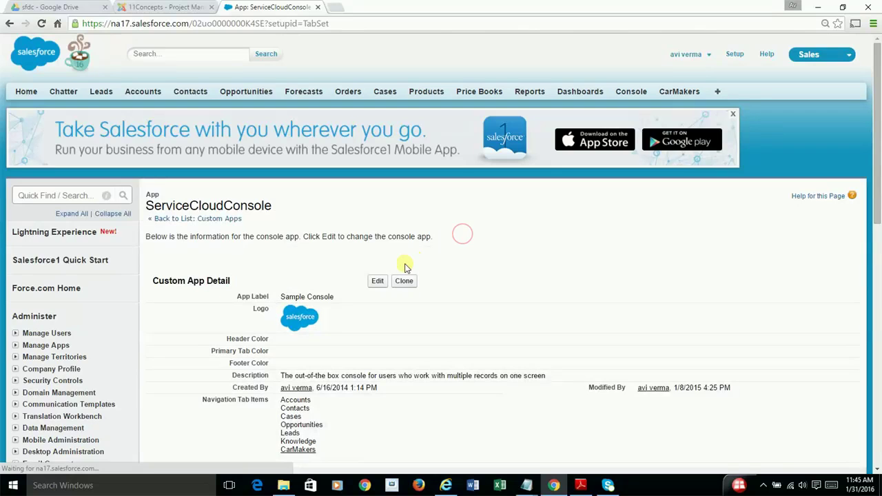
pyautogui.click(187, 219)
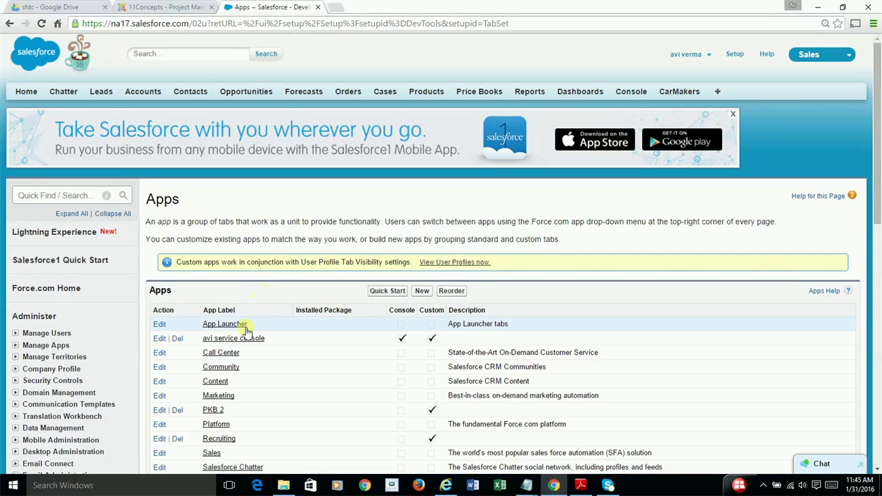
# Edit the avi service console app and inspect its primary tab and footer colour values
pyautogui.click(160, 339)
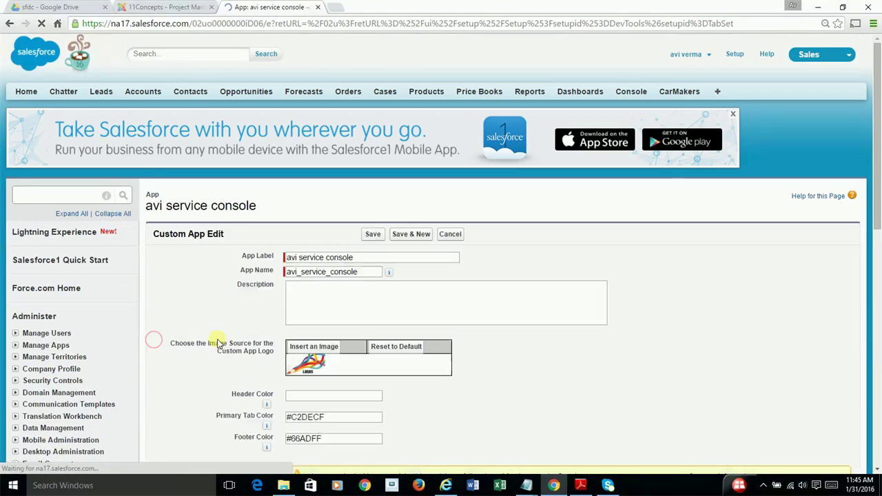
pyautogui.scroll(-3, 588, 340)
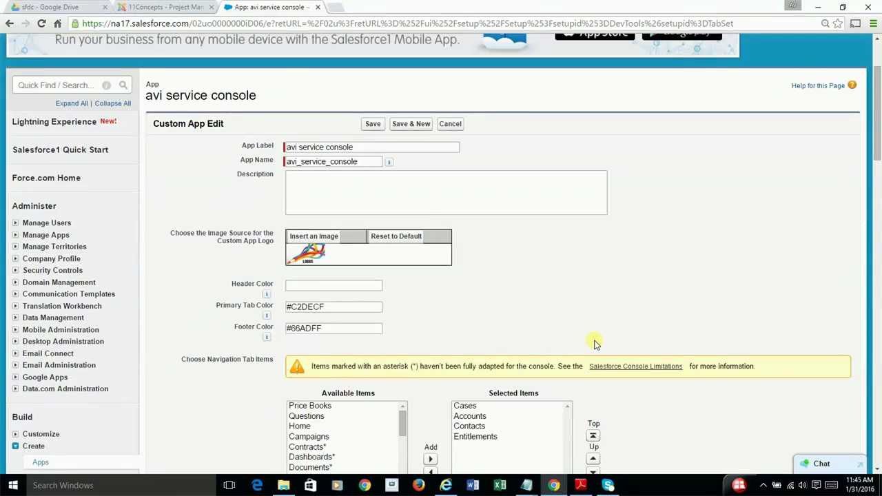
pyautogui.scroll(-3, 596, 344)
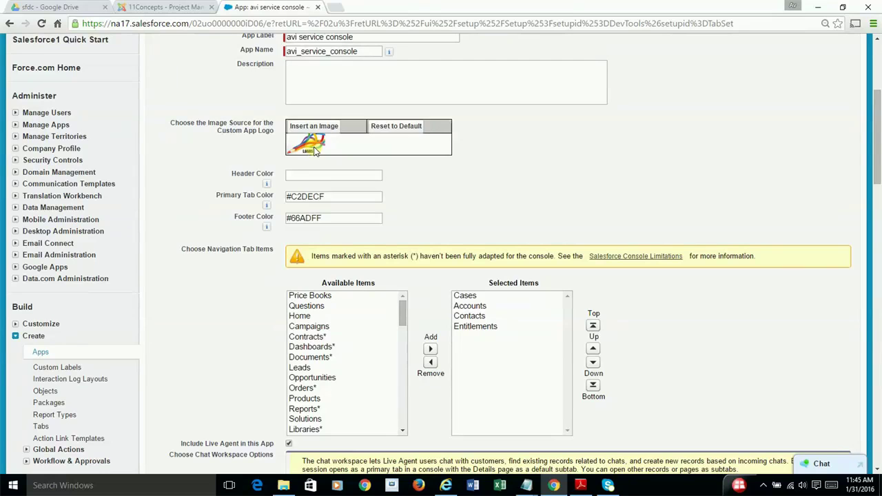
pyautogui.click(319, 167)
pyautogui.click(344, 197)
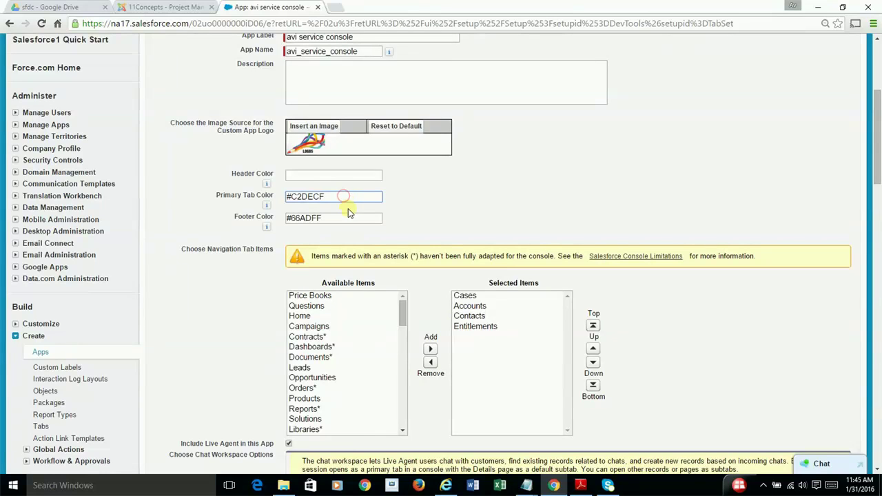
pyautogui.click(347, 216)
pyautogui.click(350, 192)
pyautogui.click(348, 218)
# Include suggested Knowledge articles in Live Agent, then glance at the running console and return
pyautogui.scroll(-2, 713, 319)
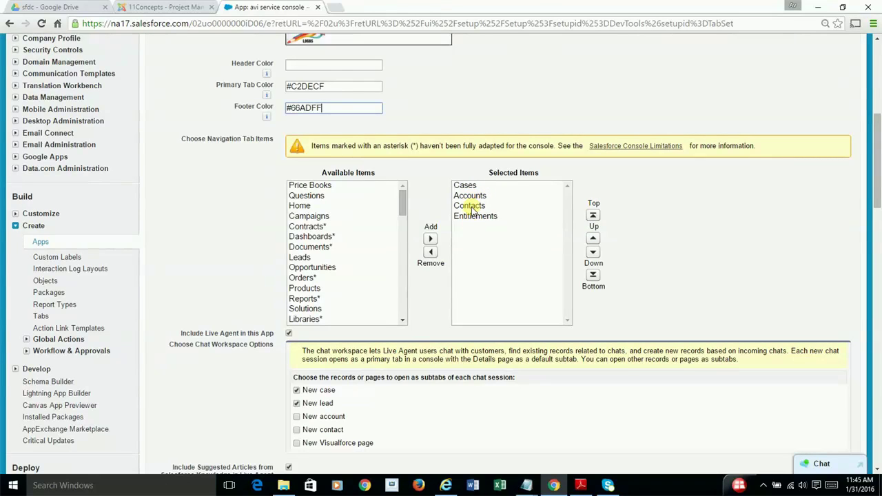
pyautogui.scroll(-2, 631, 253)
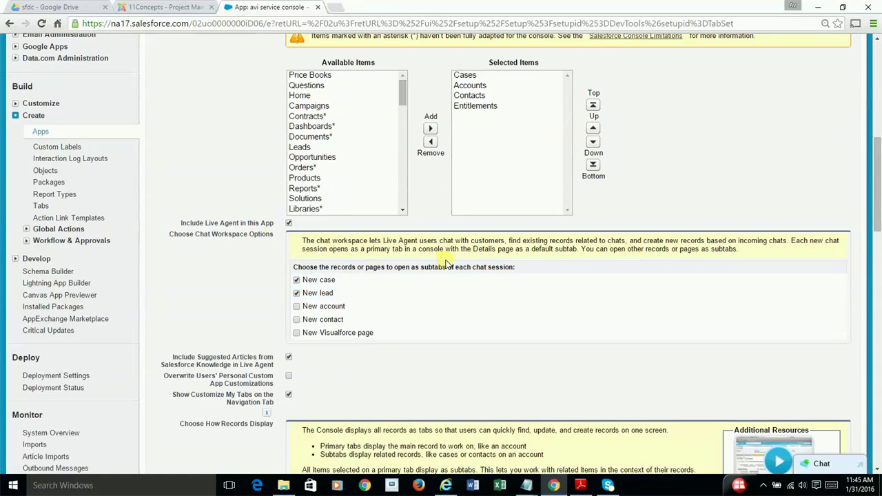
pyautogui.scroll(-2, 446, 262)
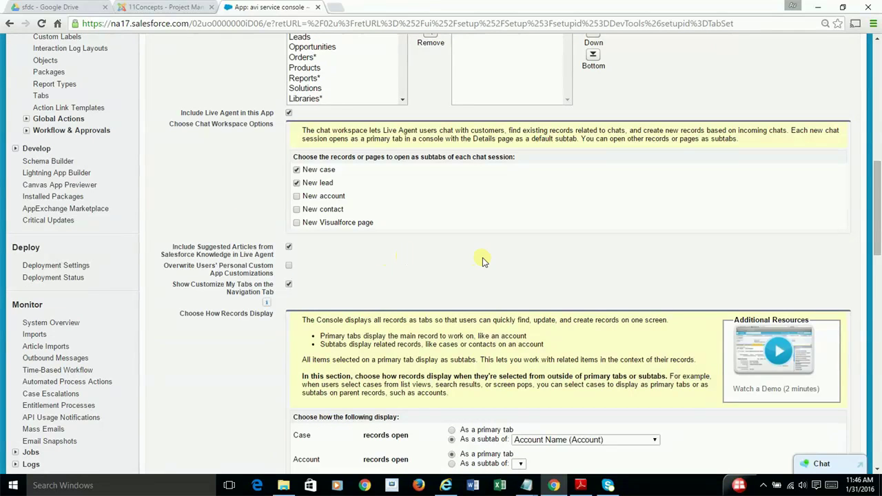
pyautogui.scroll(-2, 482, 261)
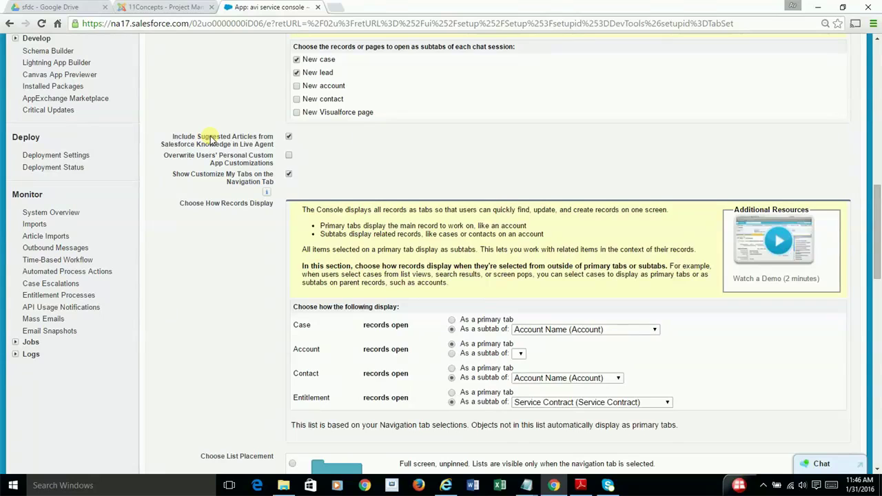
pyautogui.click(289, 137)
pyautogui.hotkey('alt', 'Tab')
pyautogui.hotkey('alt', 'Tab')
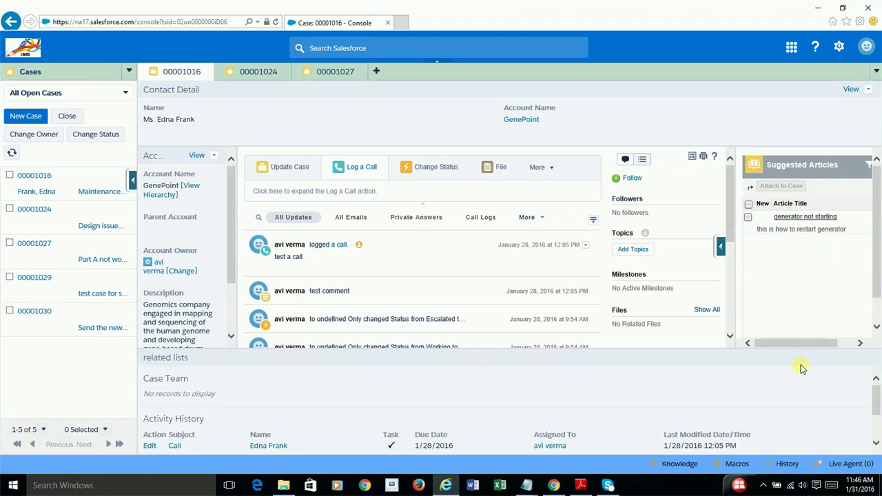
pyautogui.hotkey('alt', 'Tab')
# Set Case records to open as a primary tab, after trying subtab of Account Name
pyautogui.scroll(-3, 697, 320)
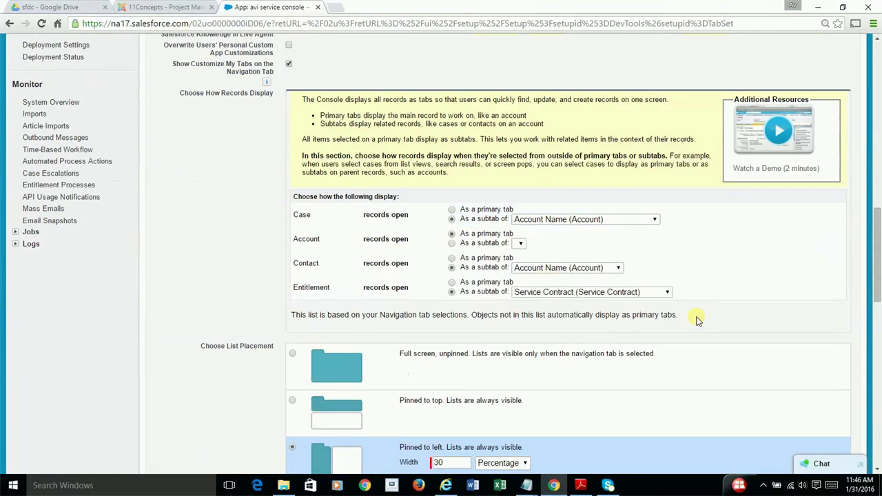
pyautogui.scroll(-3, 696, 320)
pyautogui.scroll(6, 695, 320)
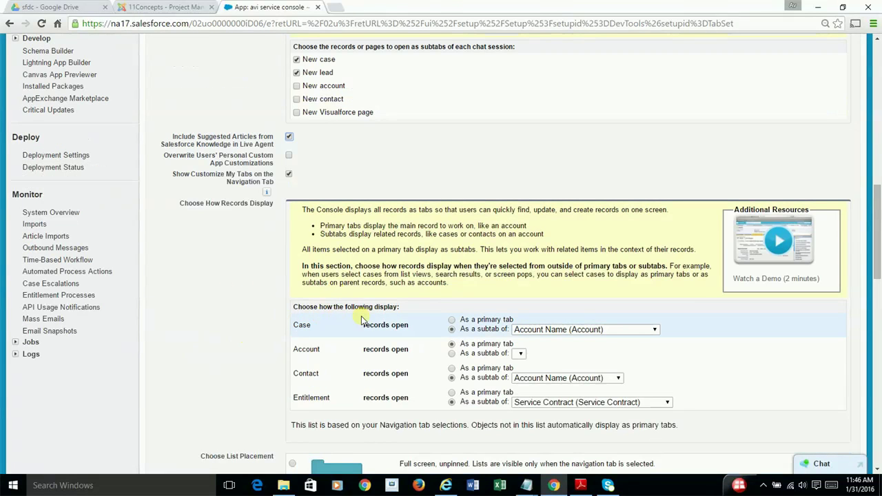
pyautogui.scroll(-3, 671, 352)
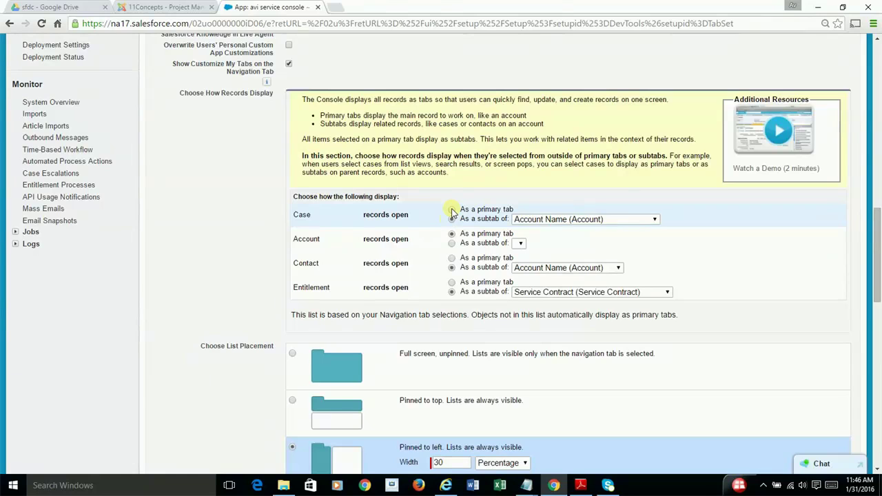
pyautogui.click(451, 209)
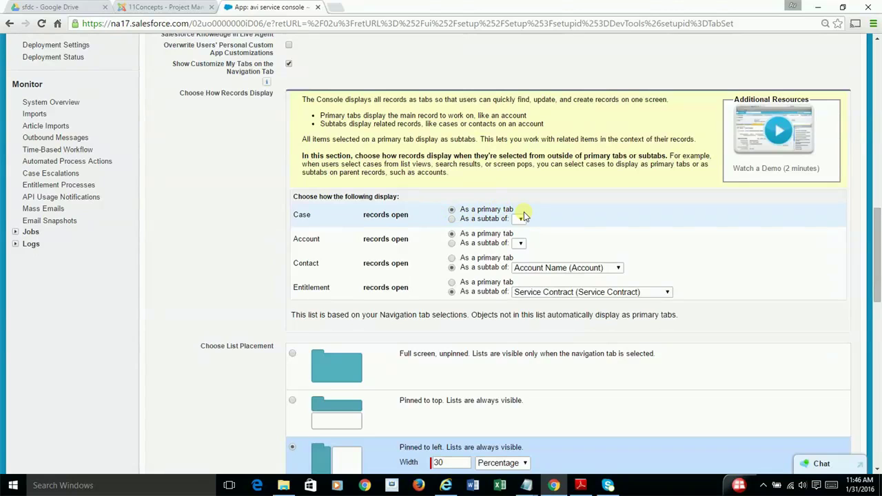
pyautogui.click(452, 219)
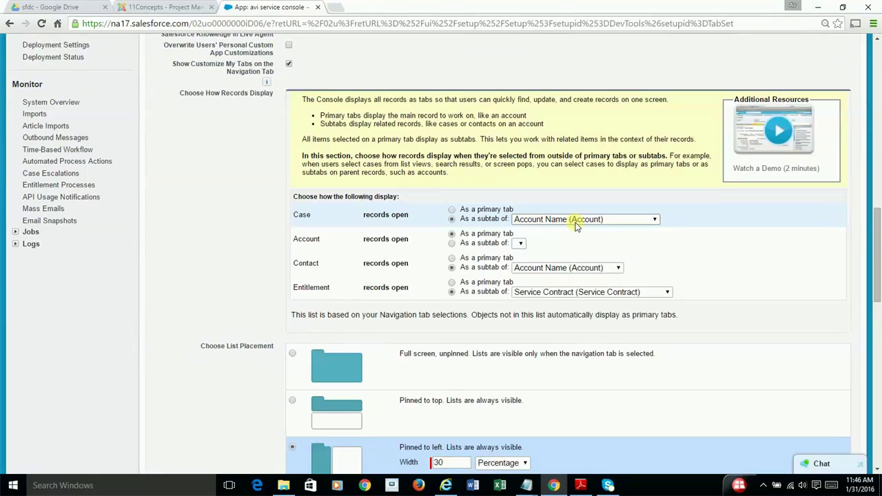
pyautogui.click(611, 219)
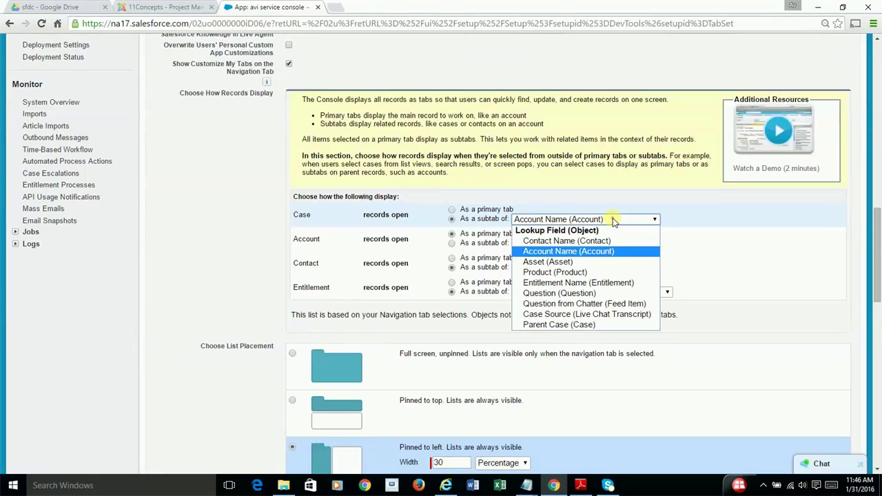
pyautogui.click(601, 253)
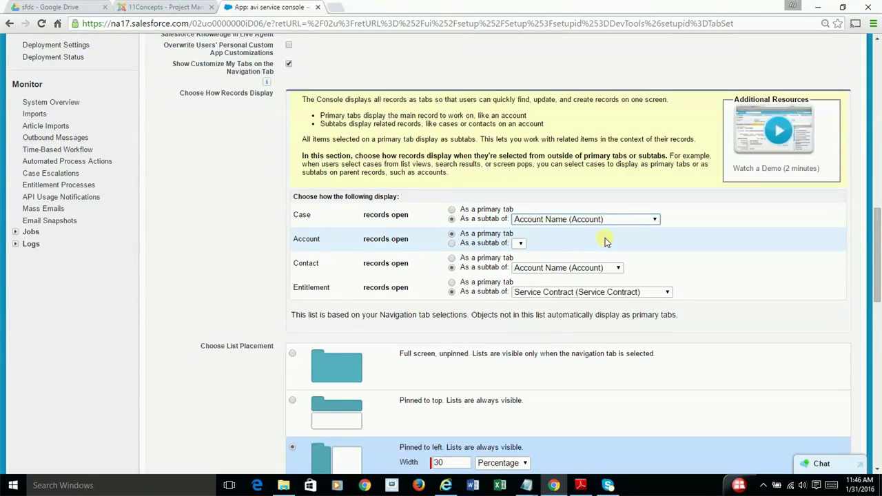
pyautogui.click(452, 209)
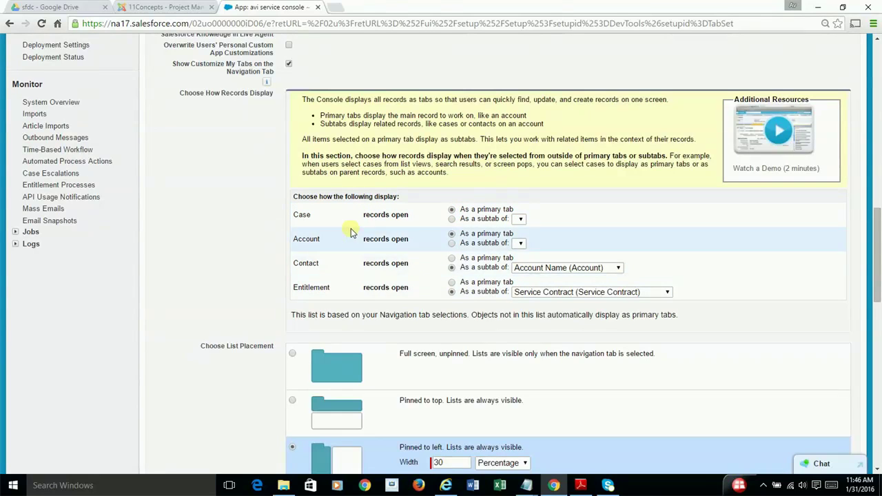
# Review the chosen console components Macro Browser and Knowledge One, then switch to the running console
pyautogui.scroll(-2, 731, 264)
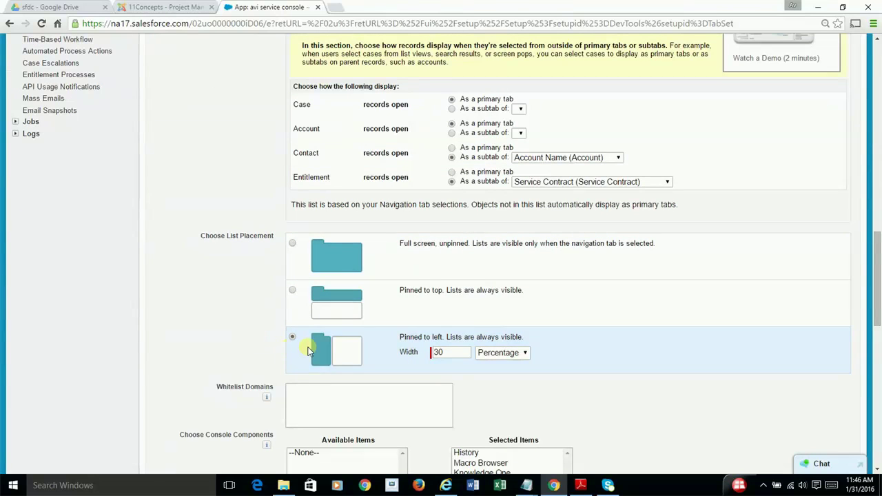
pyautogui.scroll(-2, 664, 319)
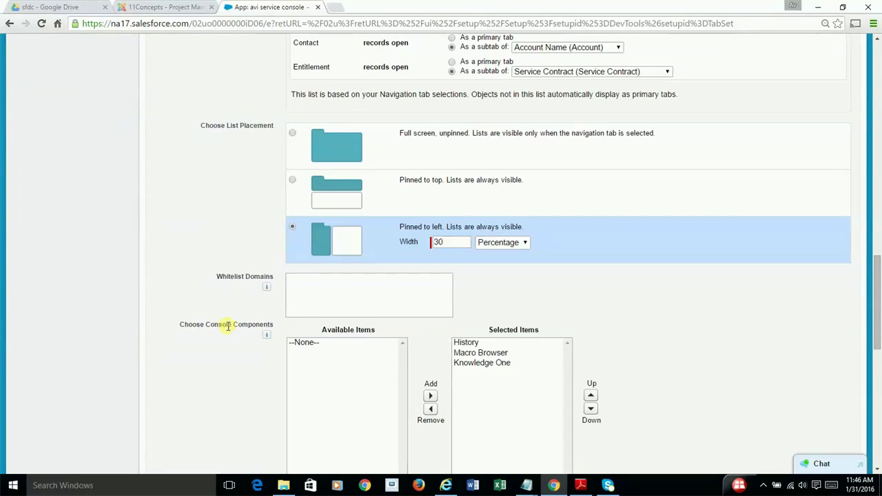
pyautogui.scroll(-2, 675, 356)
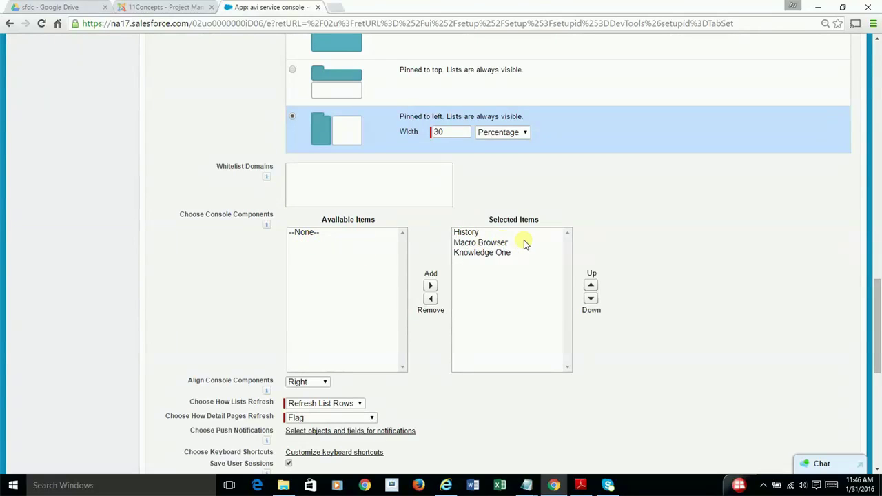
pyautogui.click(472, 244)
pyautogui.click(475, 253)
pyautogui.click(730, 277)
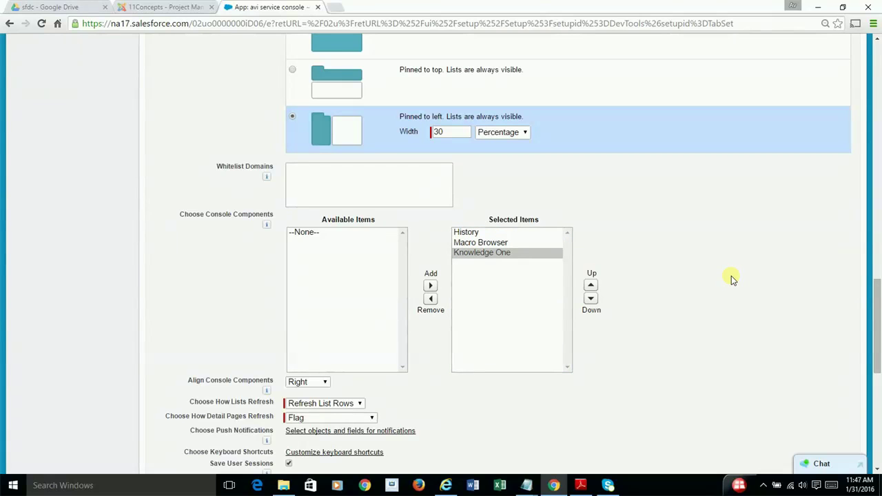
pyautogui.hotkey('alt', 'Tab')
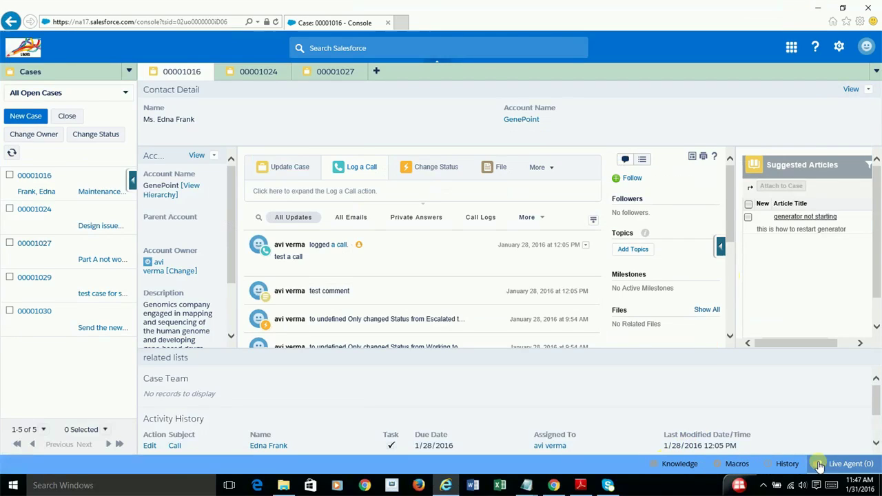
# Open the console's Knowledge component, then make the app visible to the custom admin profile and save
pyautogui.click(667, 465)
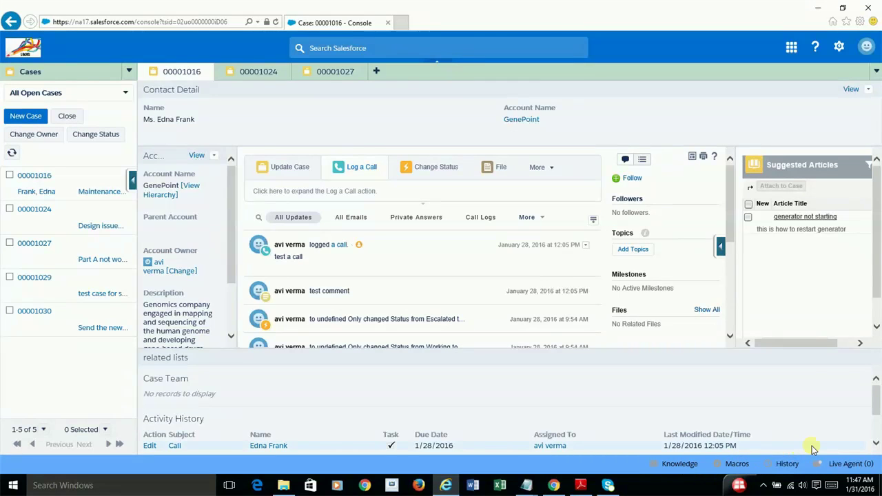
pyautogui.hotkey('alt', 'Tab')
pyautogui.scroll(-5, 686, 332)
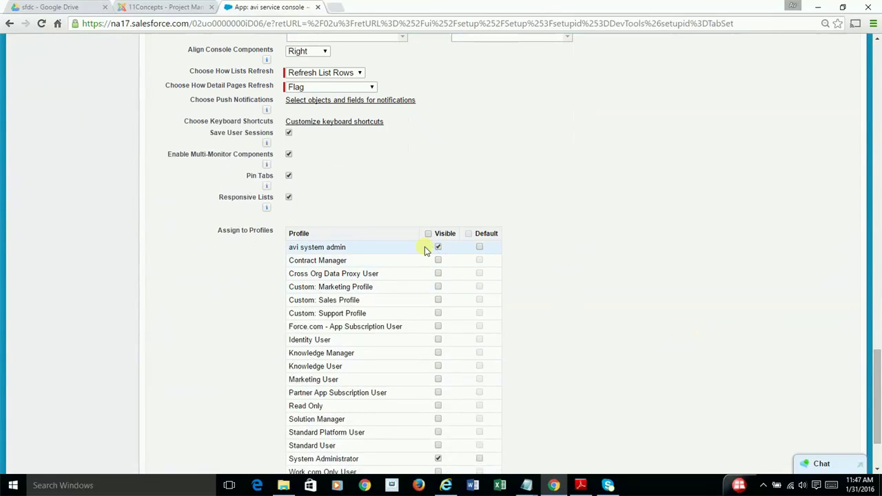
pyautogui.scroll(-2, 508, 256)
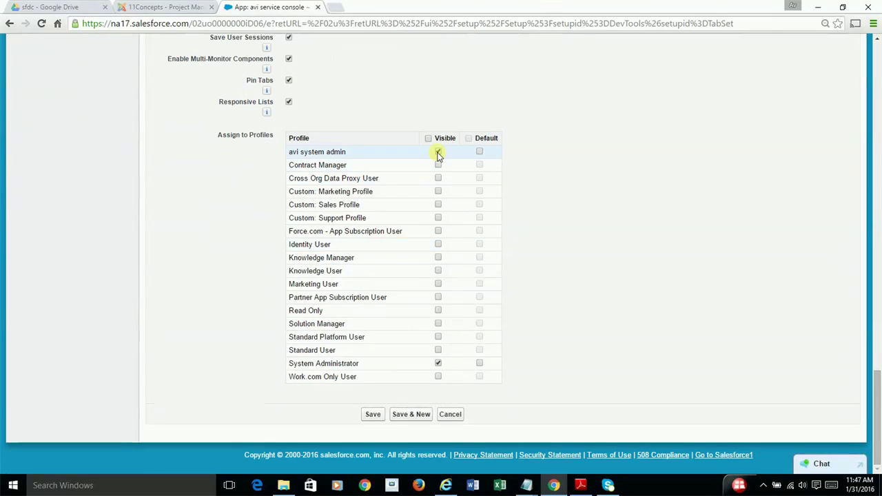
pyautogui.click(438, 151)
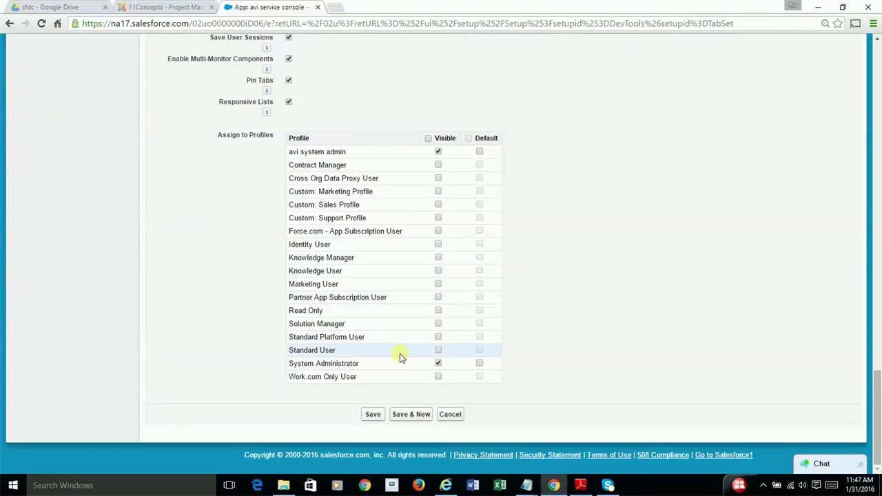
pyautogui.click(375, 419)
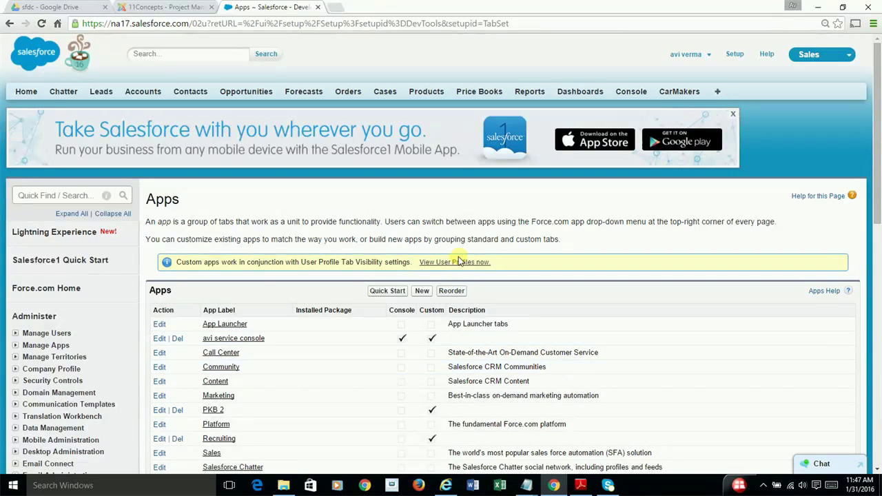
# Search 'case' in Quick Find, open Case Page Layouts, and edit 'case feed based test'
pyautogui.click(90, 193)
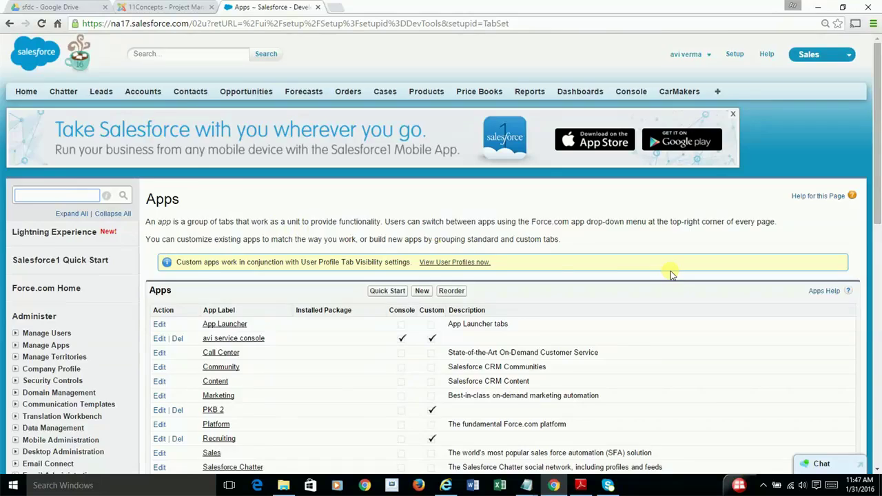
pyautogui.scroll(-2, 670, 273)
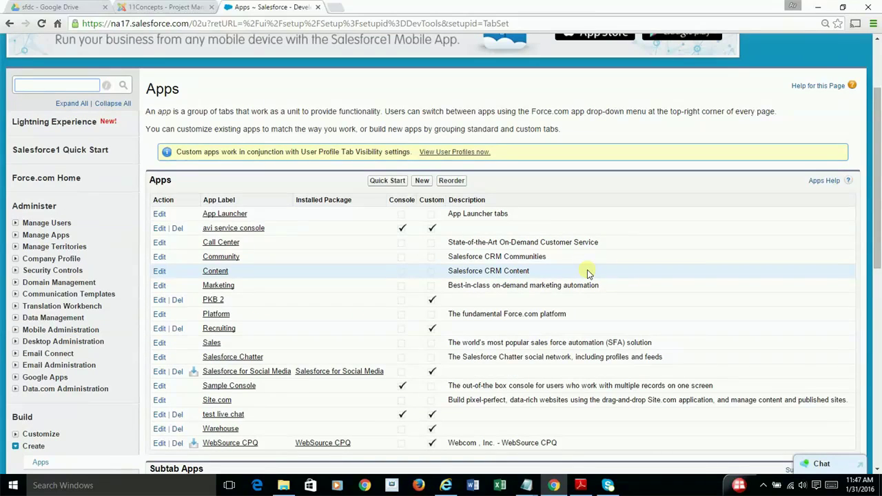
pyautogui.write('case')
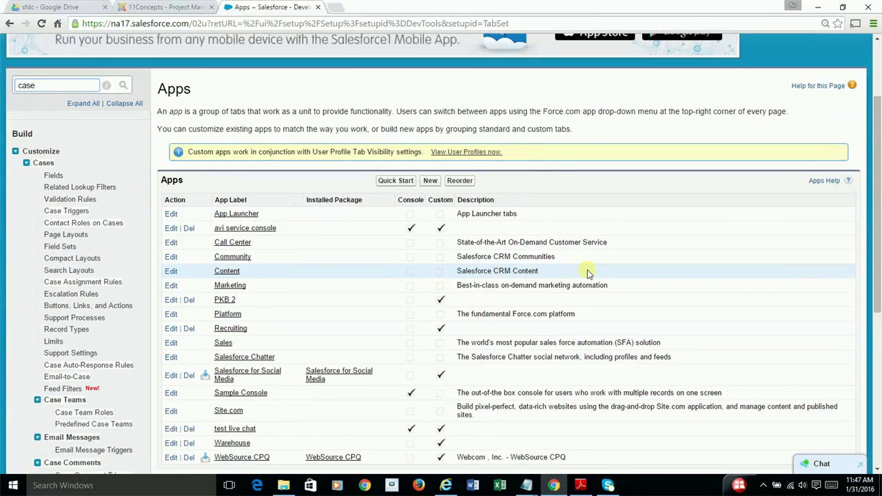
pyautogui.click(61, 237)
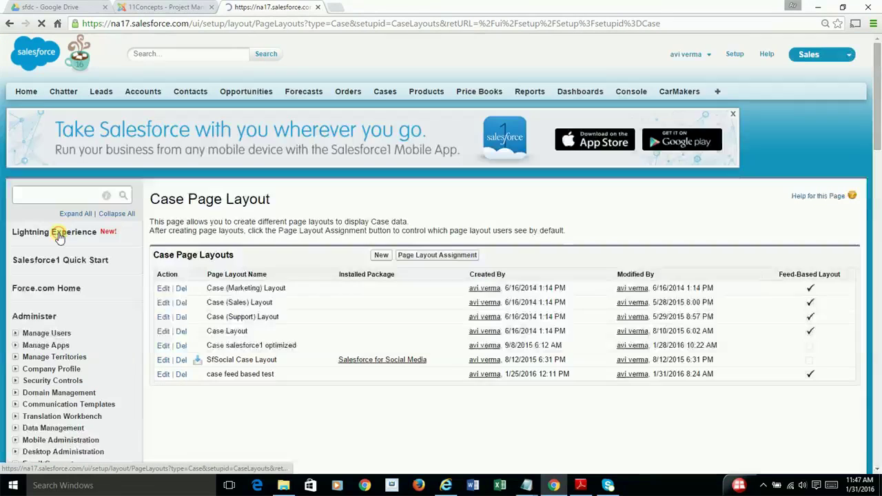
pyautogui.scroll(-2, 311, 283)
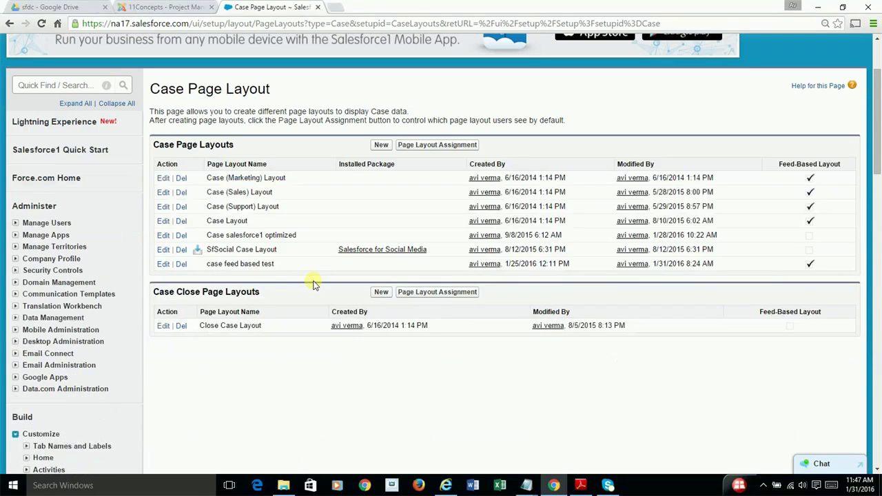
pyautogui.click(164, 264)
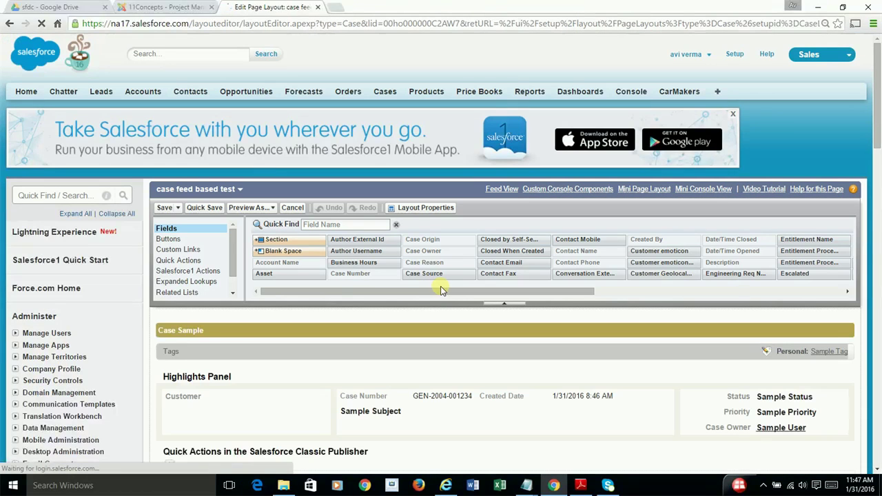
# Reopen 'case feed based test' for editing, check the exercise slides, then open its Layout Properties
pyautogui.click(10, 23)
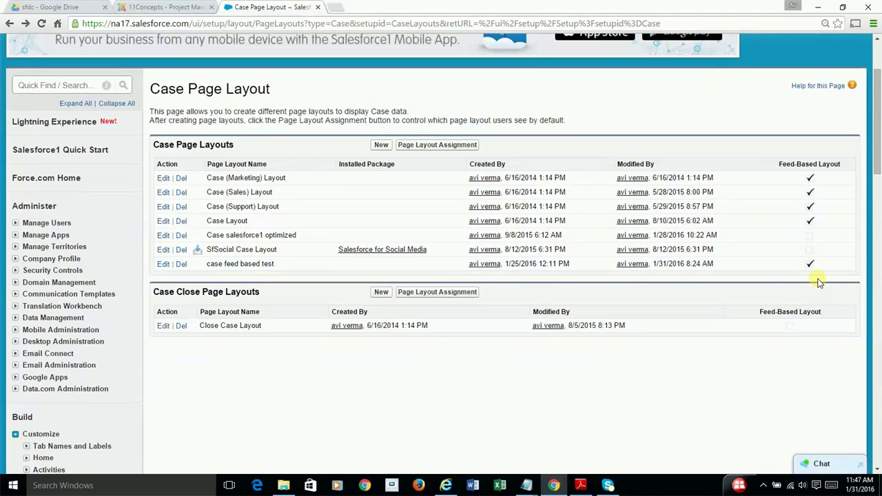
pyautogui.click(164, 266)
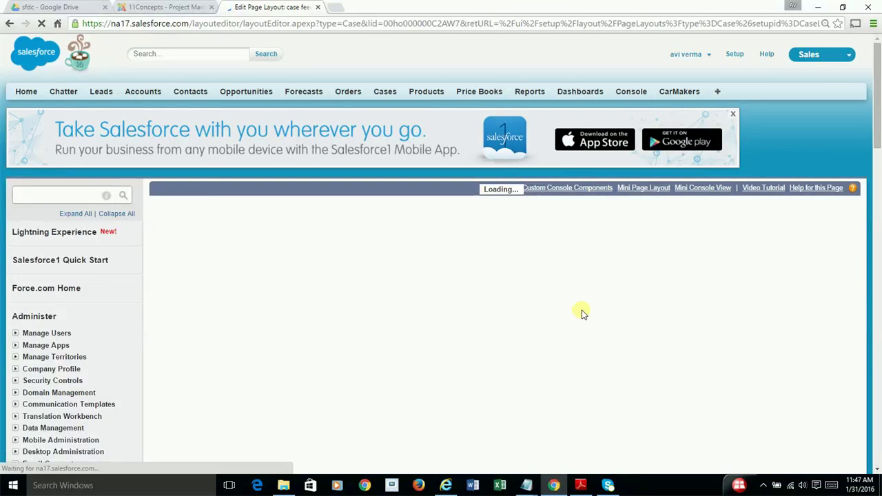
pyautogui.hotkey('alt', 'Tab')
pyautogui.hotkey('alt', 'Tab')
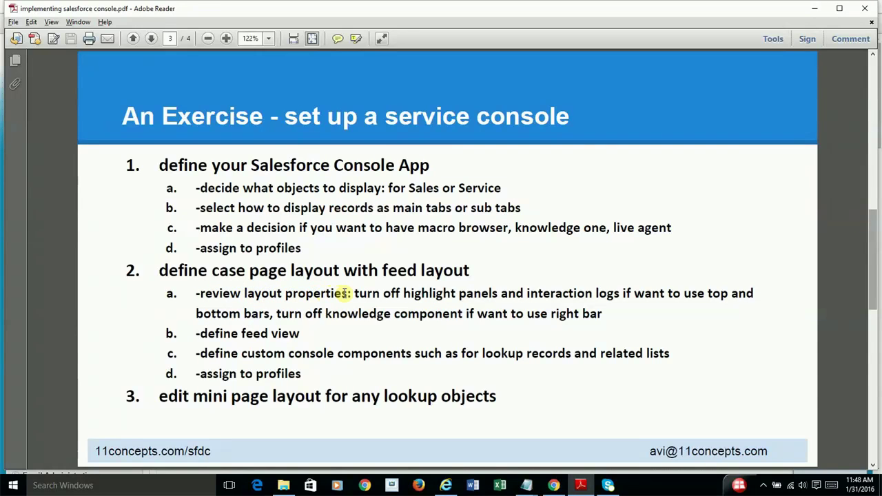
pyautogui.hotkey('alt', 'Tab')
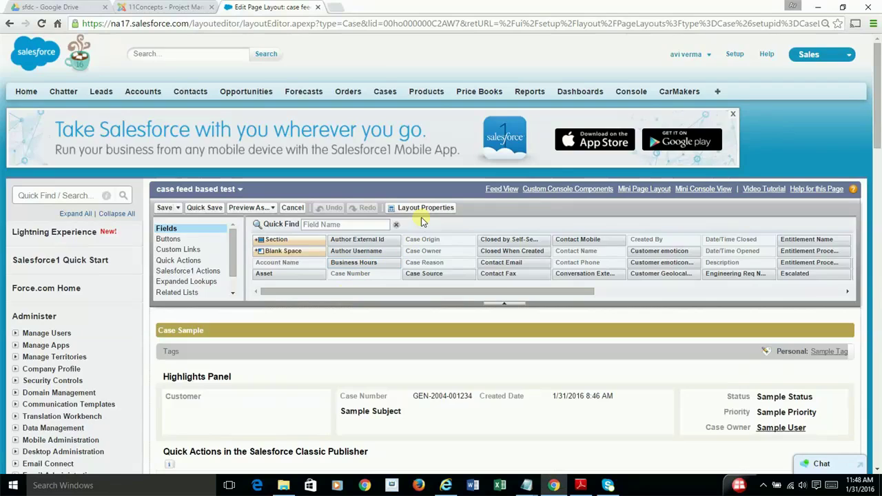
pyautogui.click(423, 209)
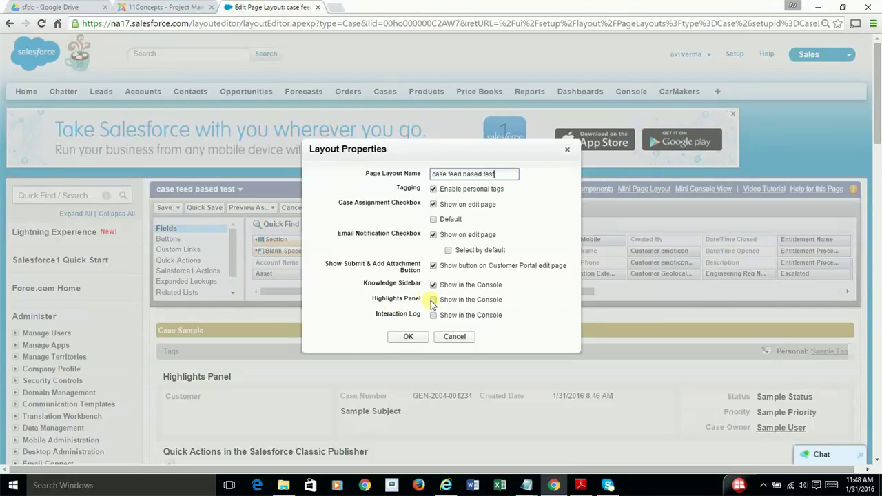
# Accept the layout properties with Knowledge Sidebar on and Highlights Panel and Interaction Log off
pyautogui.hotkey('alt', 'Tab')
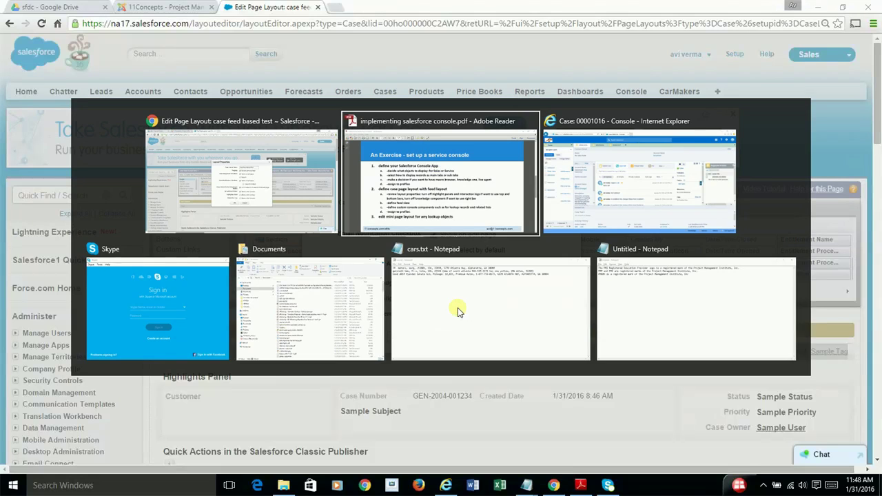
pyautogui.hotkey('alt', 'Tab')
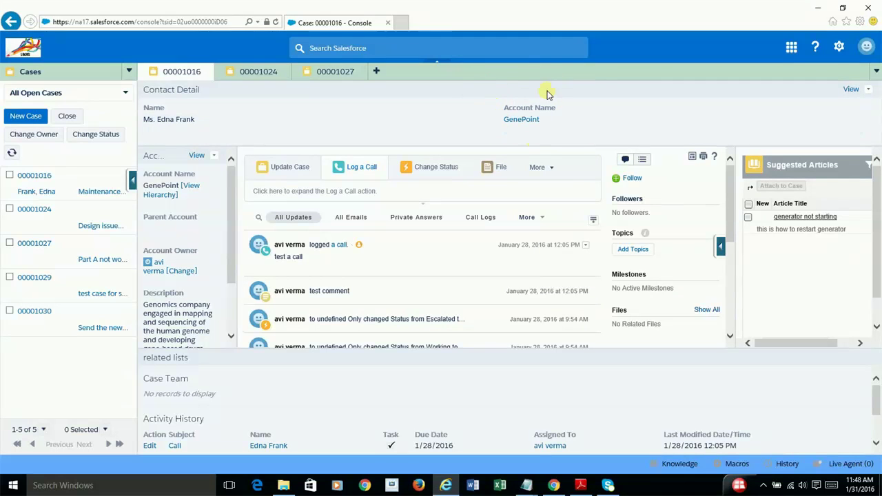
pyautogui.hotkey('alt', 'Tab')
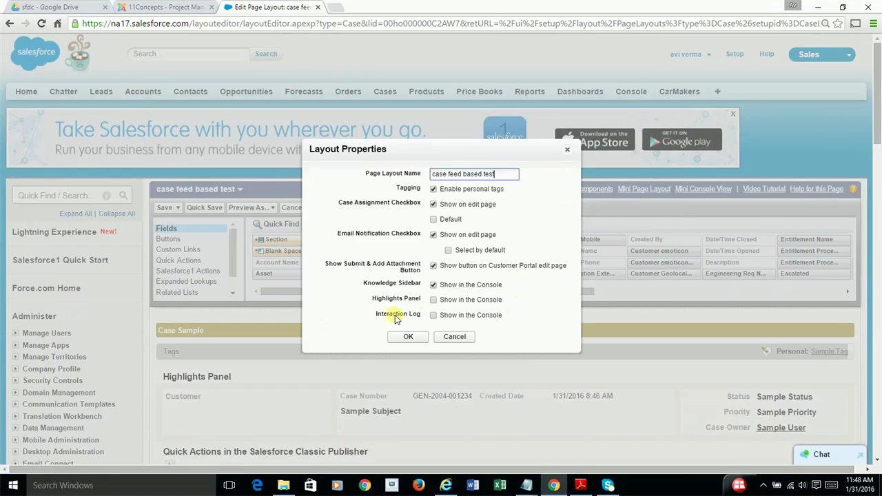
pyautogui.hotkey('alt', 'Tab')
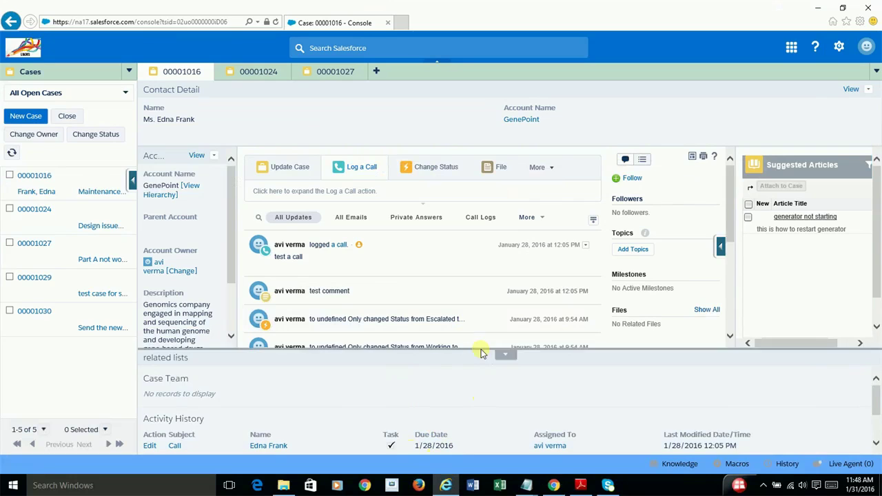
pyautogui.hotkey('alt', 'Tab')
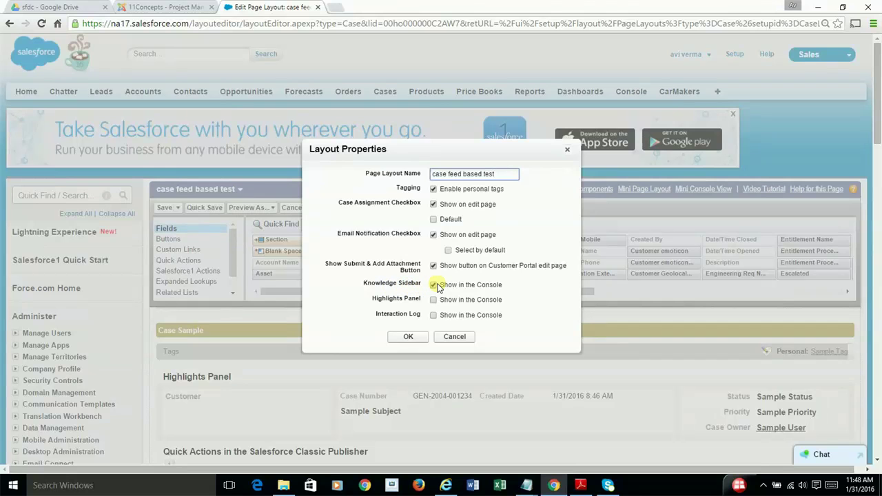
pyautogui.hotkey('alt', 'Tab')
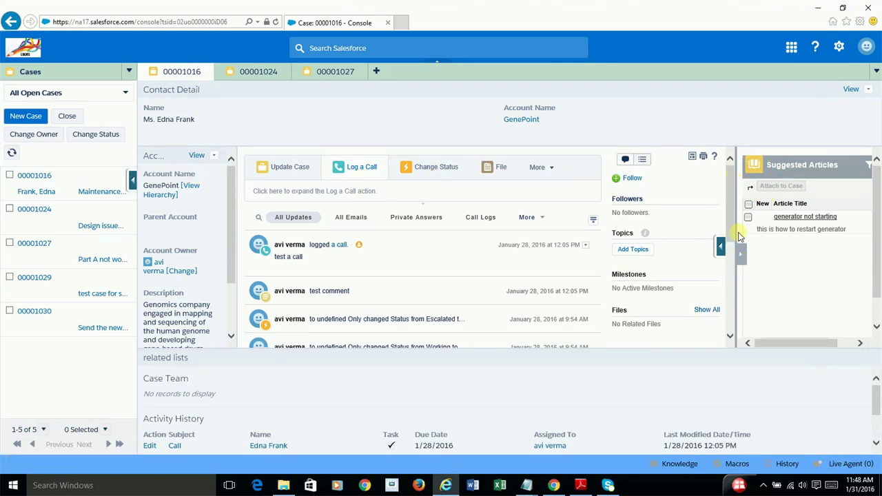
pyautogui.hotkey('alt', 'Tab')
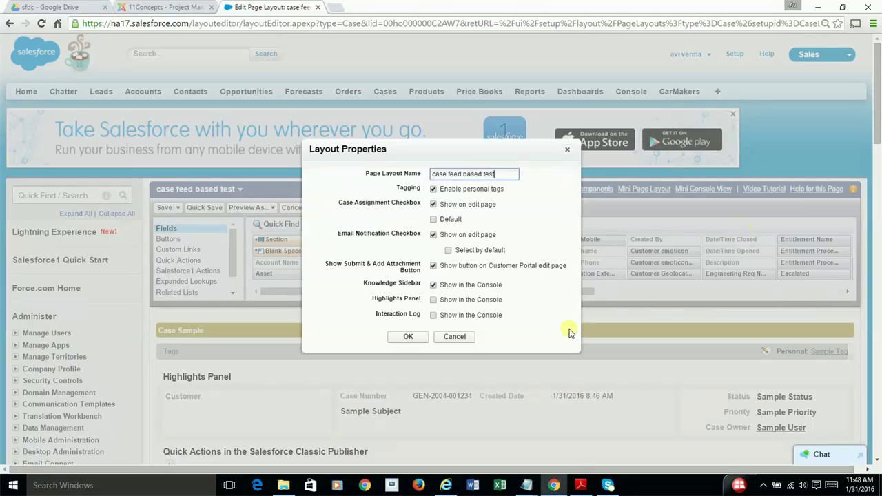
pyautogui.click(408, 337)
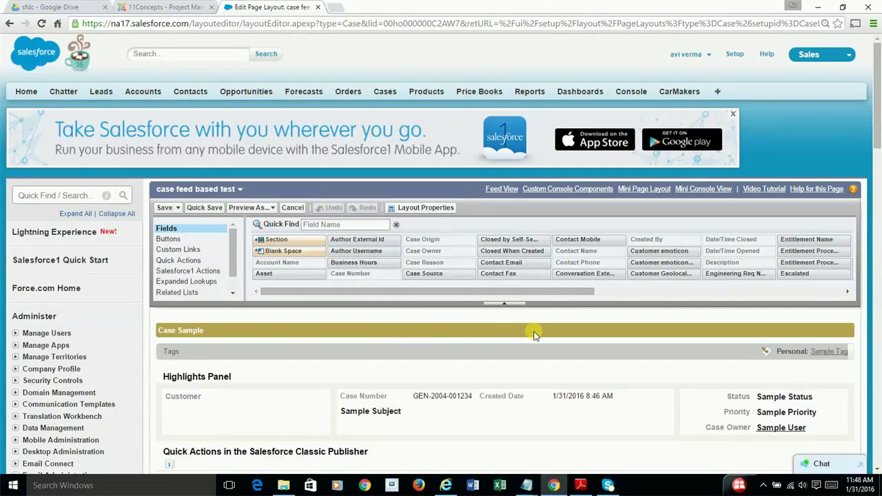
pyautogui.hotkey('alt', 'Tab')
# Review the Log a Call and Change Status action fields in the layout's Feed View settings
pyautogui.hotkey('alt', 'Tab')
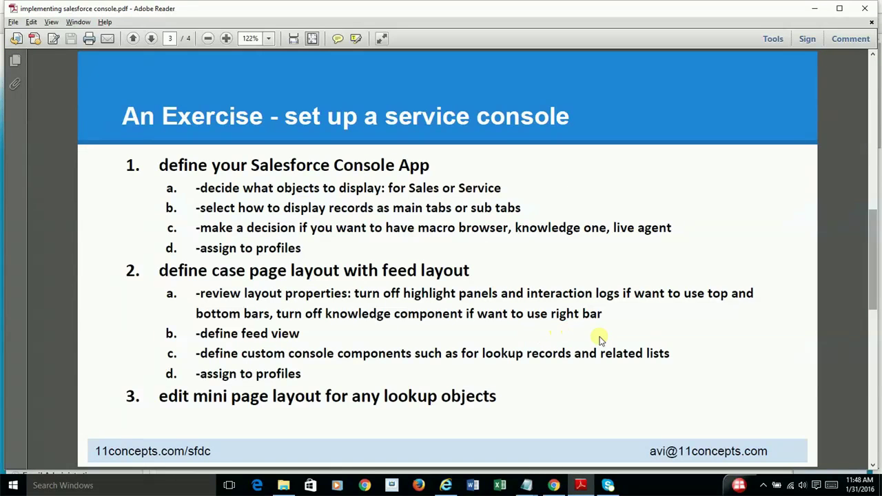
pyautogui.hotkey('alt', 'Tab')
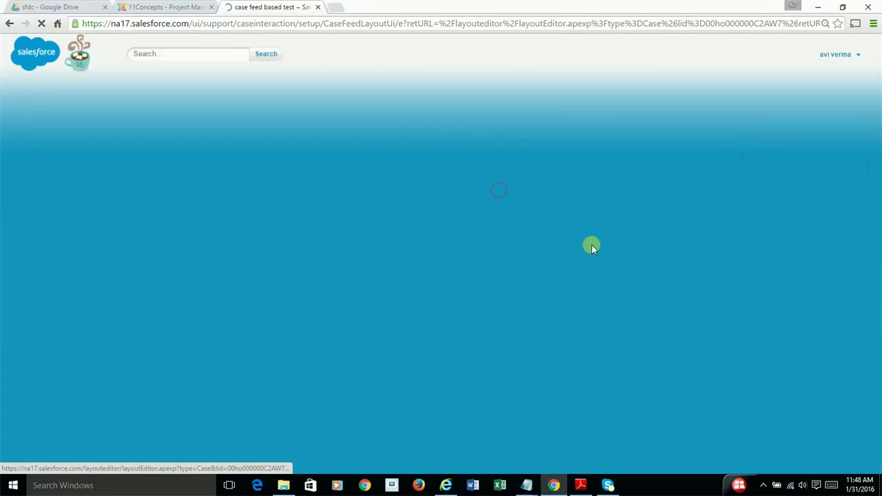
pyautogui.scroll(-2, 706, 279)
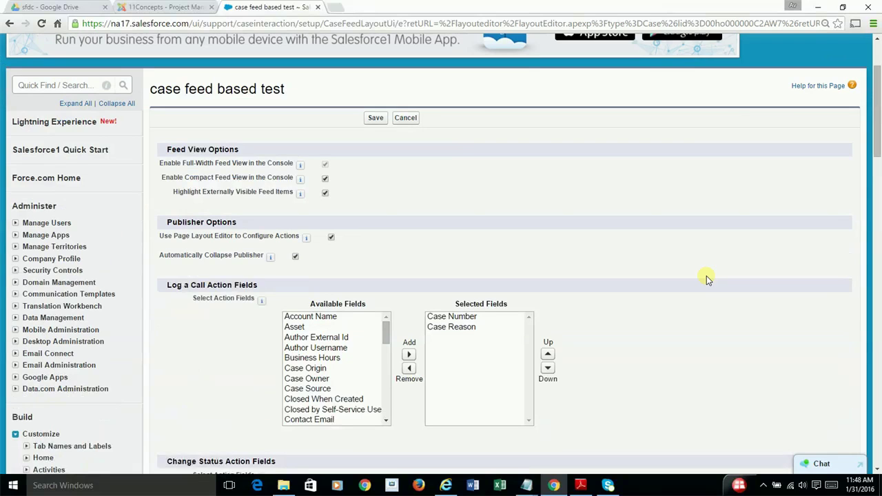
pyautogui.scroll(-2, 354, 260)
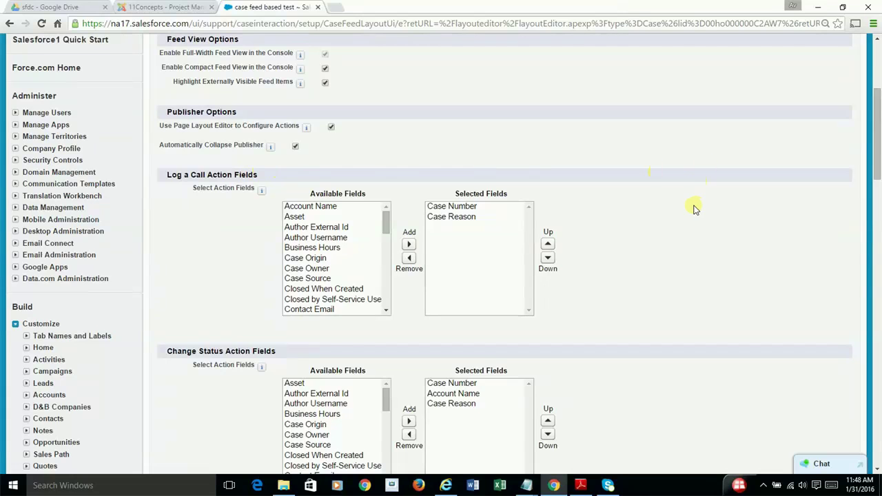
pyautogui.hotkey('alt', 'Tab')
pyautogui.hotkey('alt', 'Tab')
pyautogui.hotkey('alt', 'Tab')
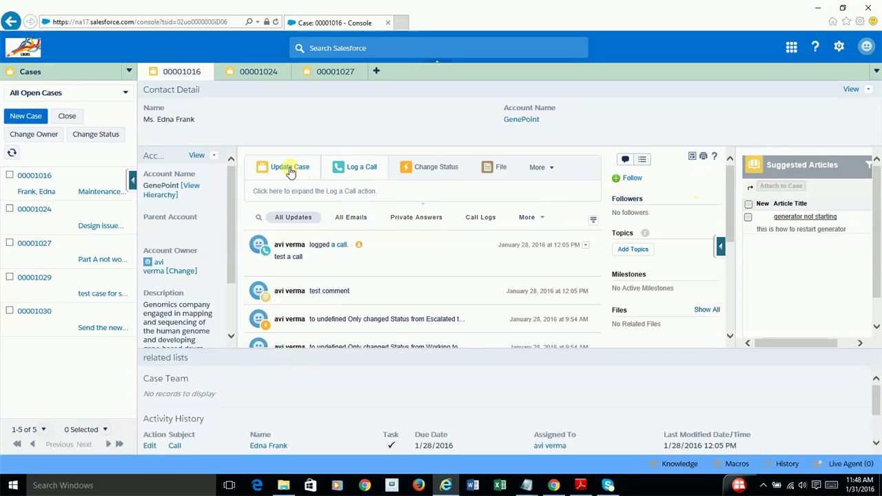
# Show case 00001016's Log a Call form with Customer Name, Case Number and Case Reason fields
pyautogui.click(289, 170)
pyautogui.click(354, 170)
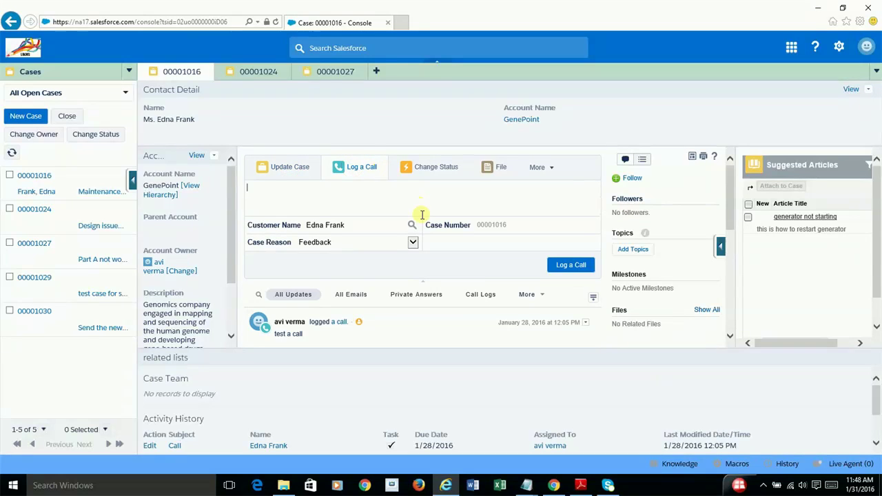
pyautogui.press('alt')
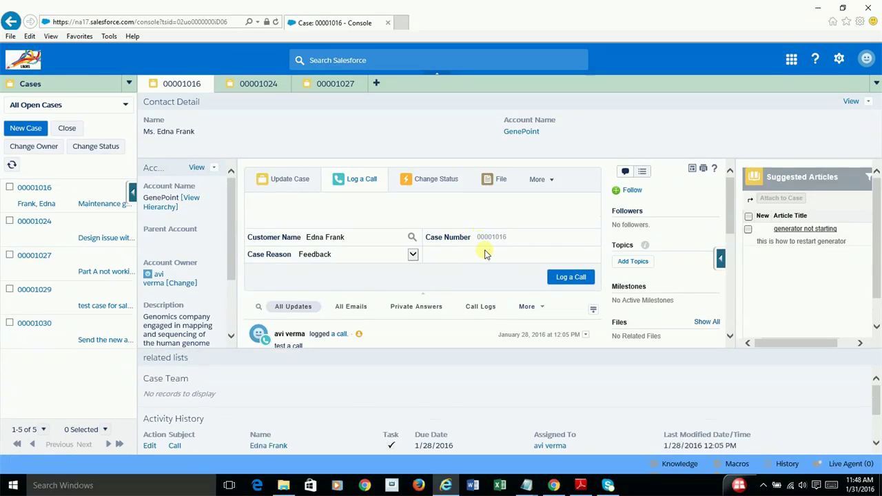
pyautogui.hotkey('alt', 'Tab')
pyautogui.hotkey('alt', 'Tab')
pyautogui.press('Tab')
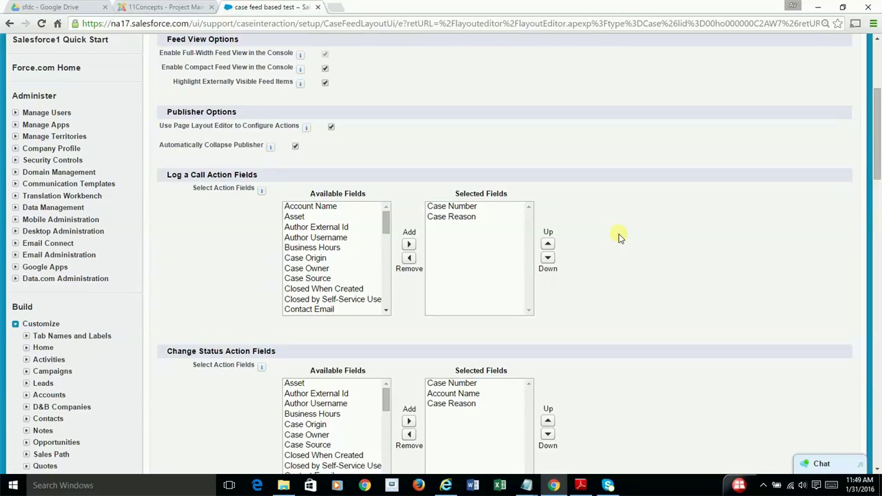
pyautogui.hotkey('alt', 'Tab')
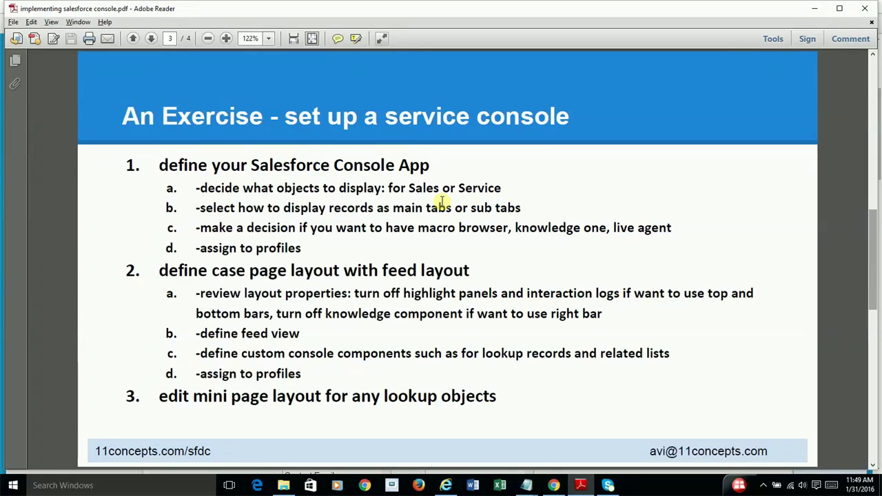
pyautogui.hotkey('alt', 'Tab')
pyautogui.hotkey('alt', 'Tab')
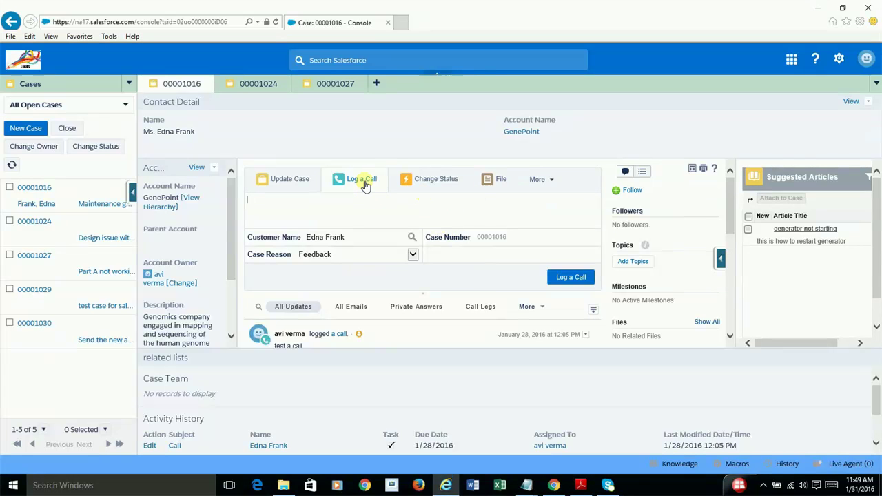
# Show the case's Change Status form and compare its Case Number, Account Name and Case Reason fields with the layout
pyautogui.hotkey('alt', 'Tab')
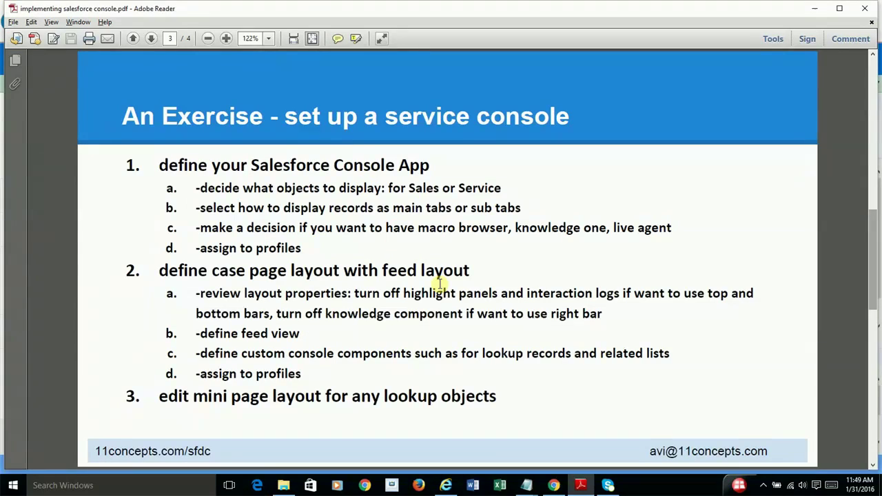
pyautogui.hotkey('alt', 'Tab')
pyautogui.hotkey('alt', 'Tab')
pyautogui.scroll(-2, 439, 299)
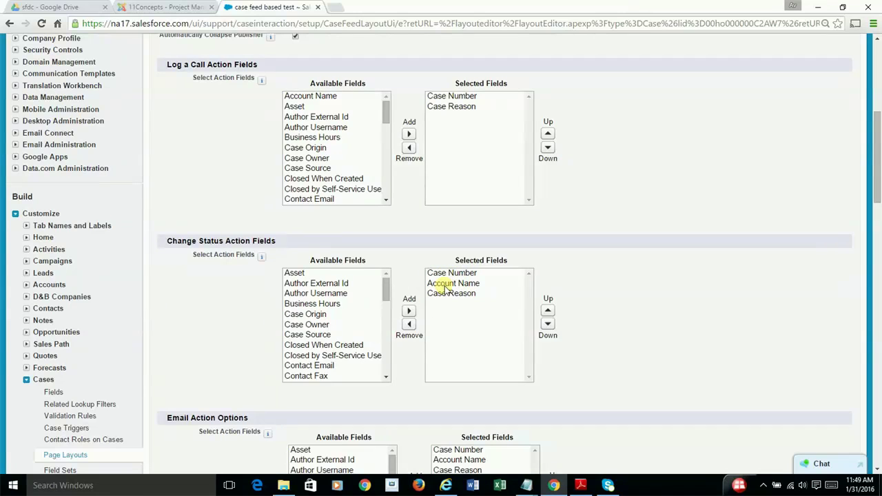
pyautogui.hotkey('alt', 'Tab')
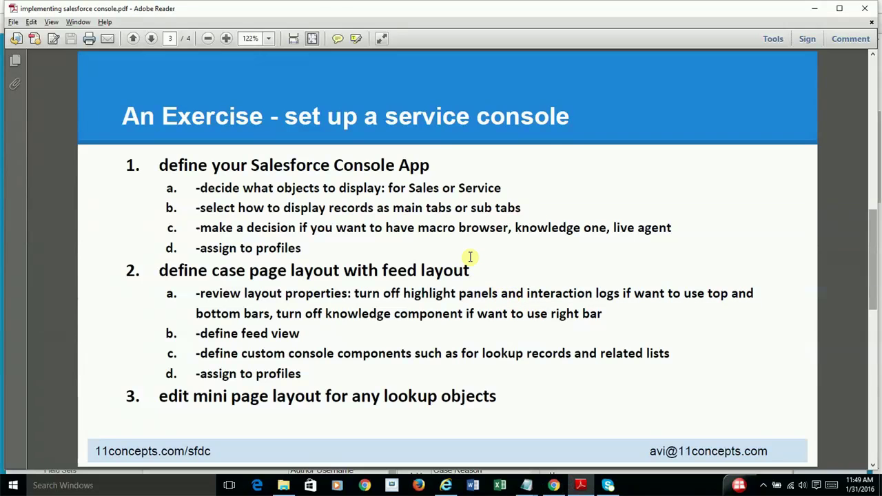
pyautogui.hotkey('alt', 'Tab')
pyautogui.hotkey('alt', 'Tab')
pyautogui.click(444, 182)
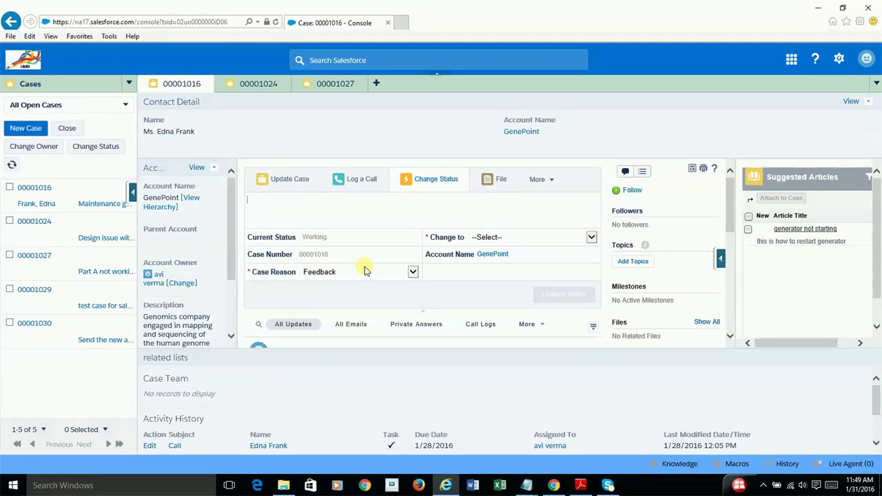
pyautogui.hotkey('alt', 'Tab')
pyautogui.hotkey('alt', 'Tab')
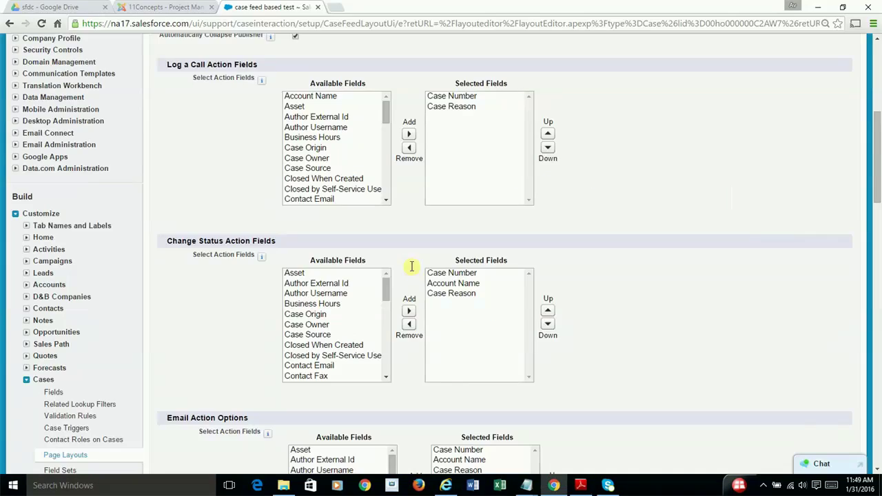
pyautogui.scroll(-13, 589, 289)
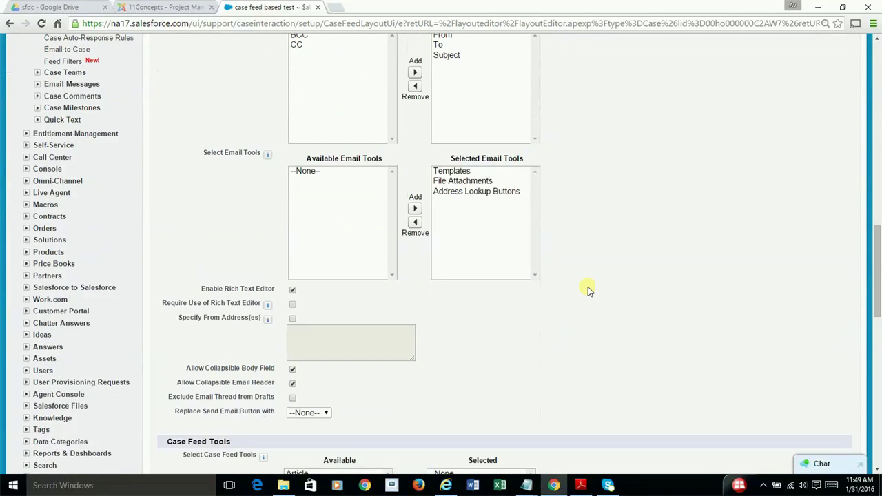
# Review the layout's Other Tools and Feed Filter Options settings alongside the console
pyautogui.scroll(-5, 589, 289)
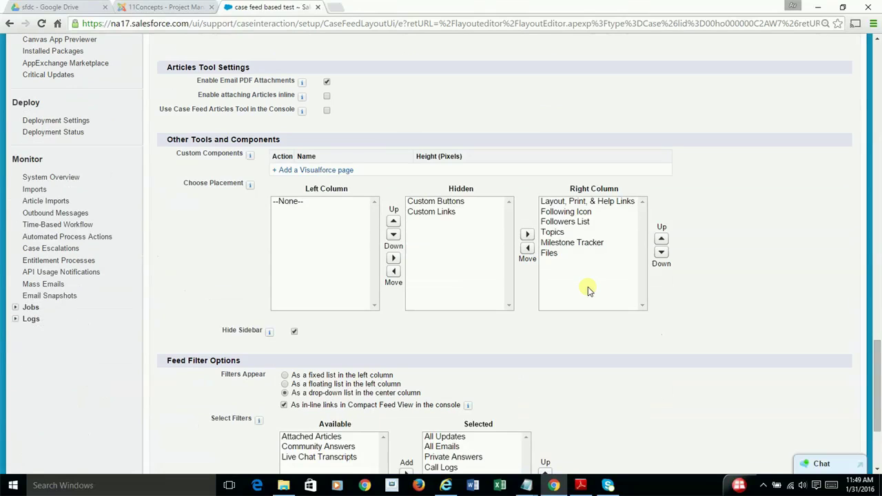
pyautogui.scroll(-2, 589, 289)
pyautogui.scroll(2, 589, 289)
pyautogui.hotkey('alt', 'Tab')
pyautogui.click(589, 223)
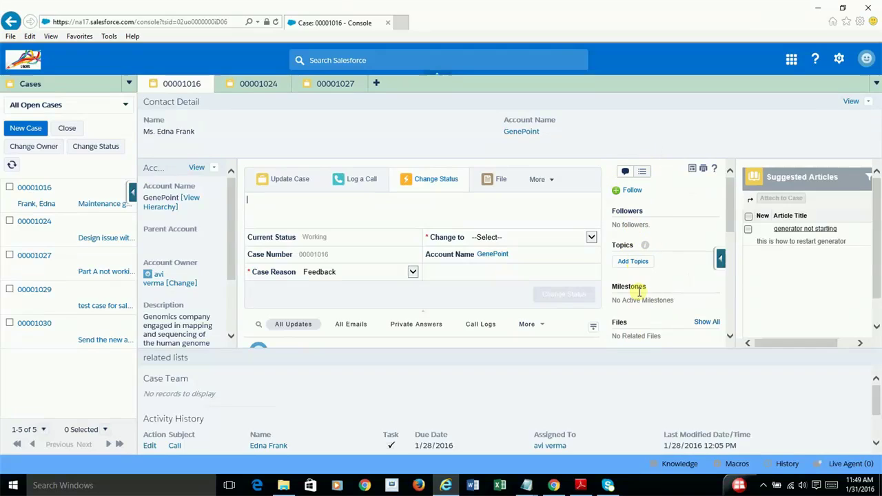
pyautogui.hotkey('alt', 'Tab')
pyautogui.scroll(-3, 660, 295)
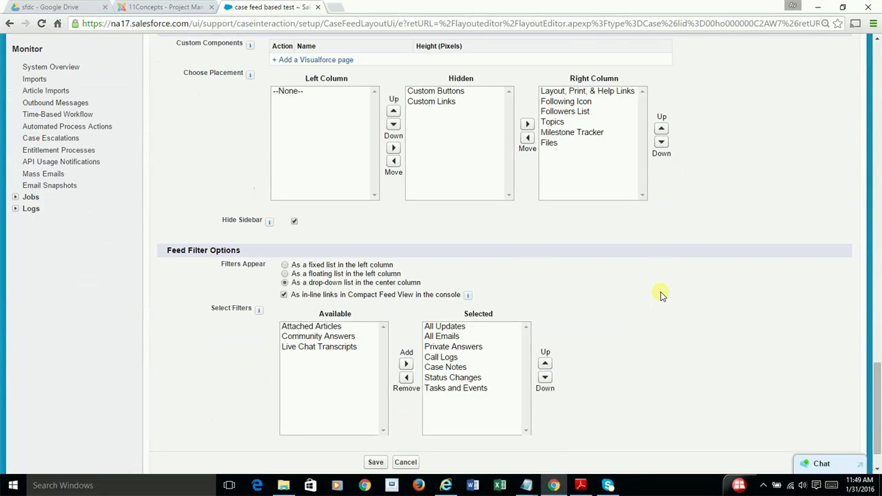
pyautogui.scroll(1, 660, 295)
pyautogui.scroll(-1, 660, 295)
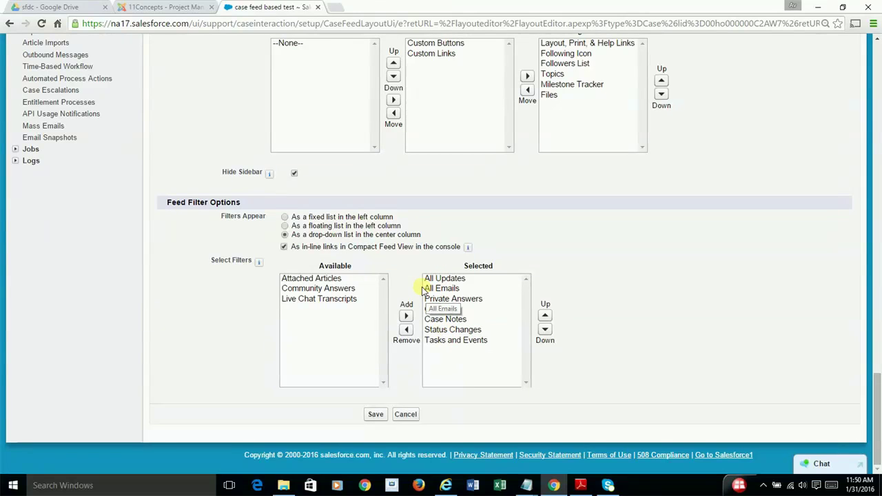
# Filter the case feed to All Emails, then back to All Updates
pyautogui.hotkey('alt', 'Tab')
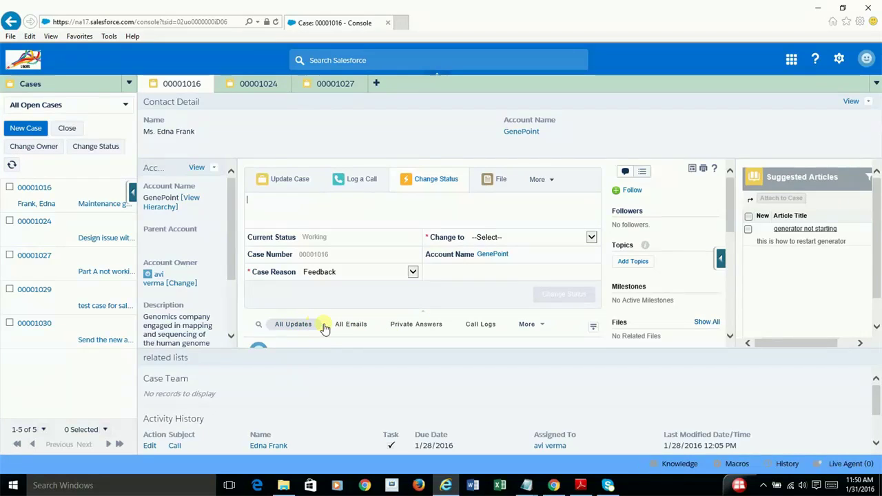
pyautogui.click(345, 325)
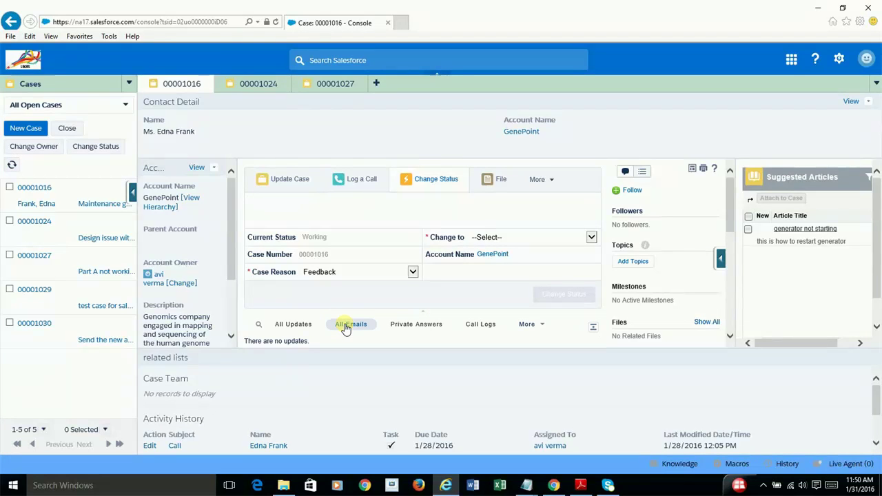
pyautogui.click(303, 325)
pyautogui.hotkey('alt', 'Tab')
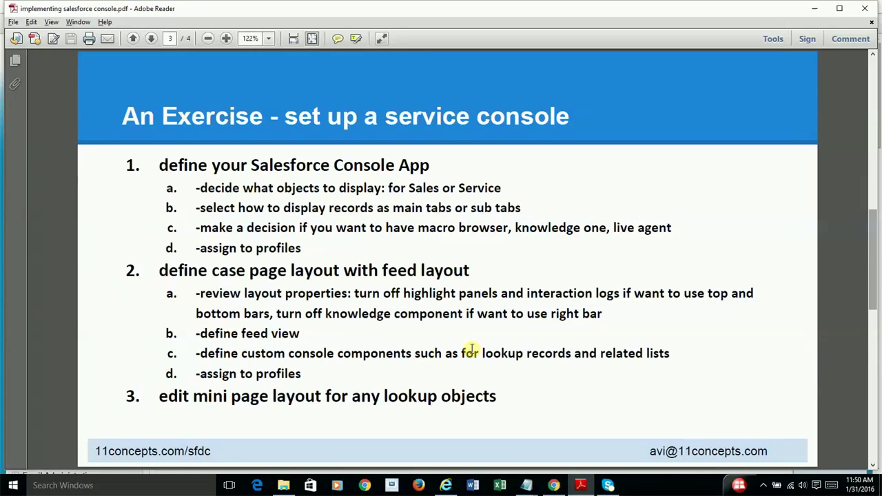
# Review the layout's Custom Console Components with its Account Name sidebar lookup, then filter setup by 'acc'
pyautogui.hotkey('alt', 'Tab')
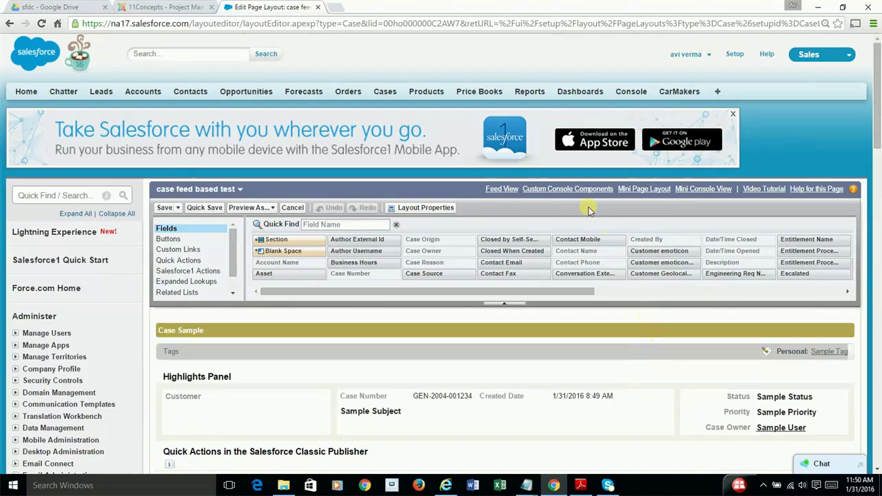
pyautogui.click(589, 189)
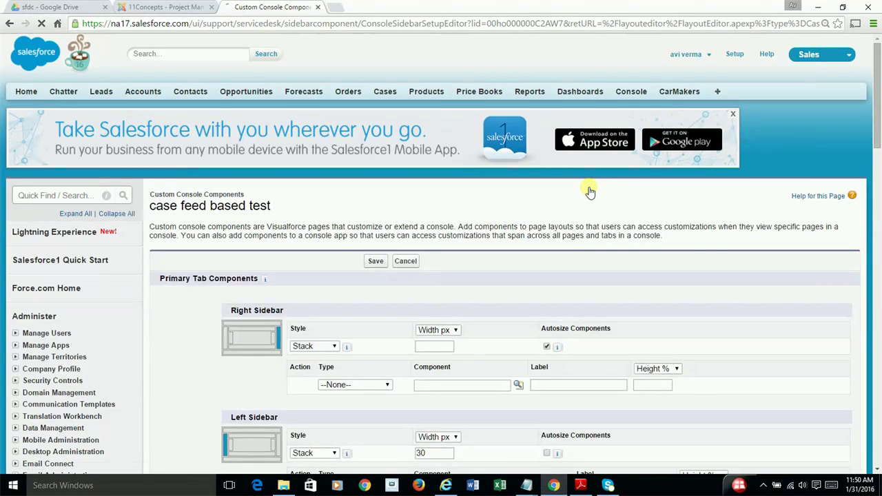
pyautogui.scroll(-2, 719, 259)
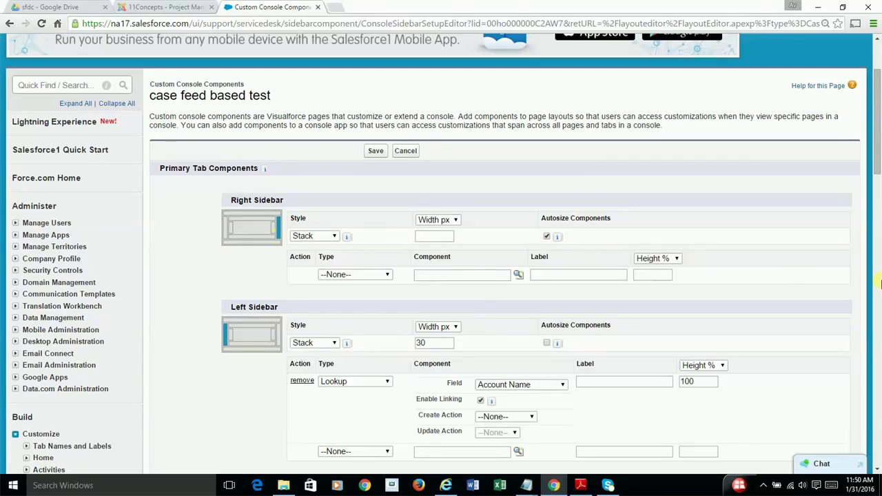
pyautogui.hotkey('alt', 'Tab')
pyautogui.hotkey('alt', 'Tab')
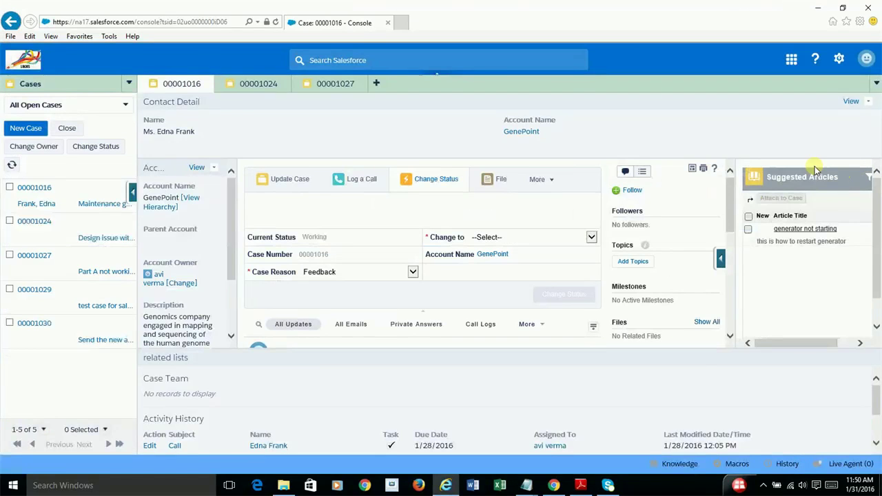
pyautogui.hotkey('alt', 'Tab')
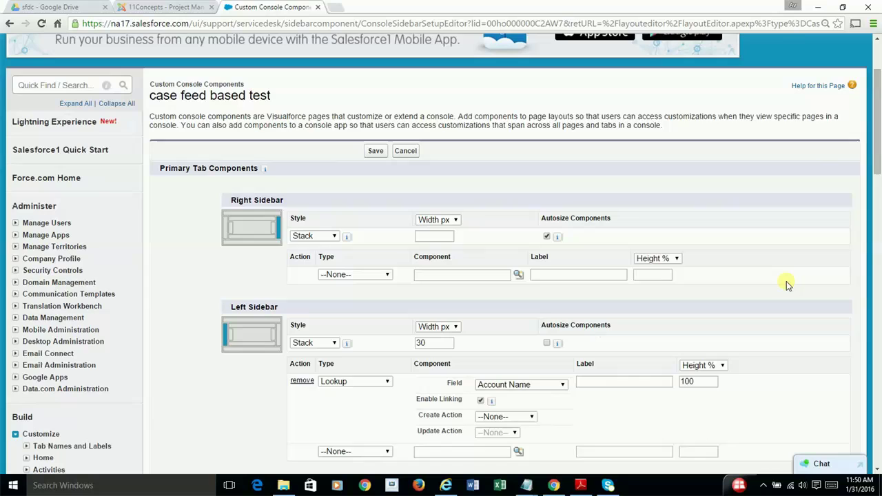
pyautogui.scroll(-2, 792, 286)
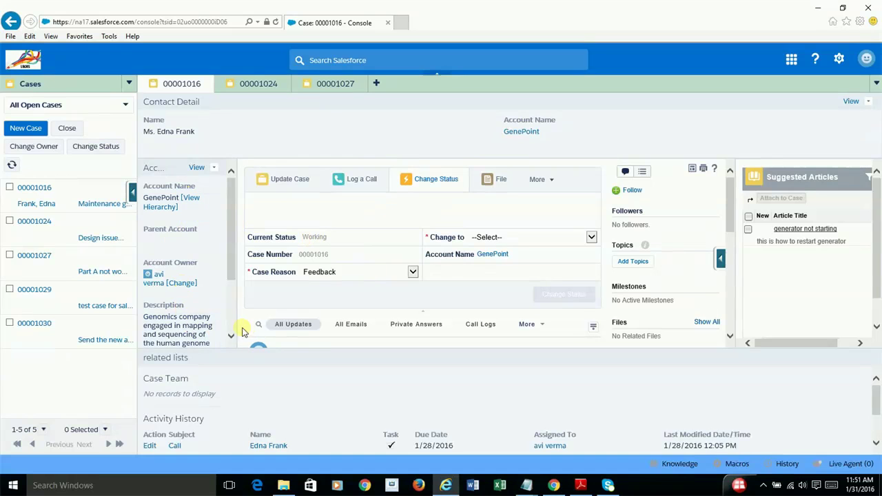
pyautogui.scroll(-1, 232, 339)
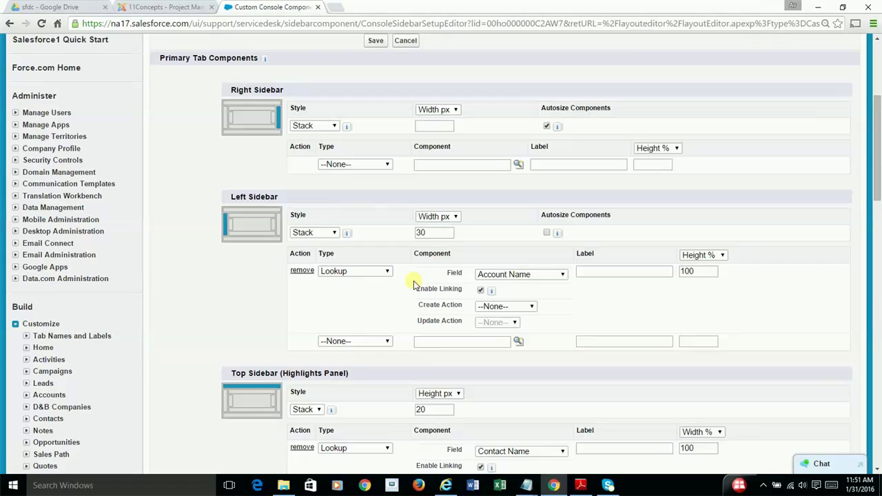
pyautogui.scroll(2, 665, 315)
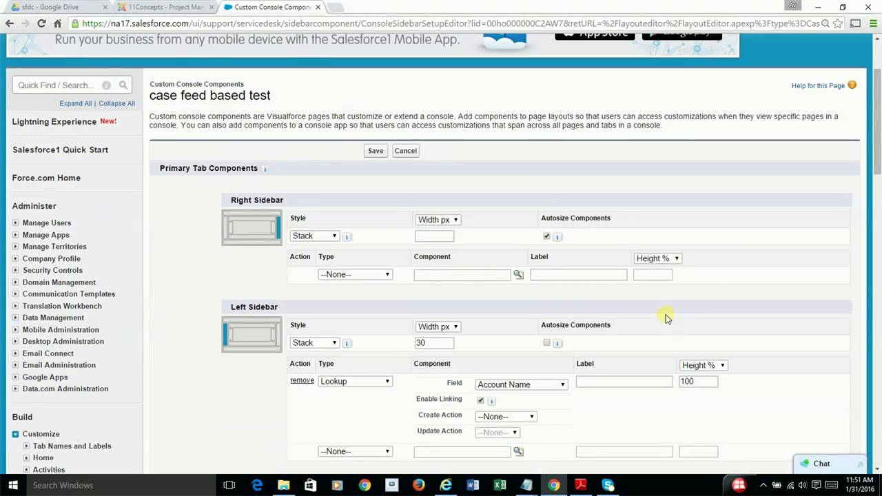
pyautogui.click(75, 84)
pyautogui.write('acc')
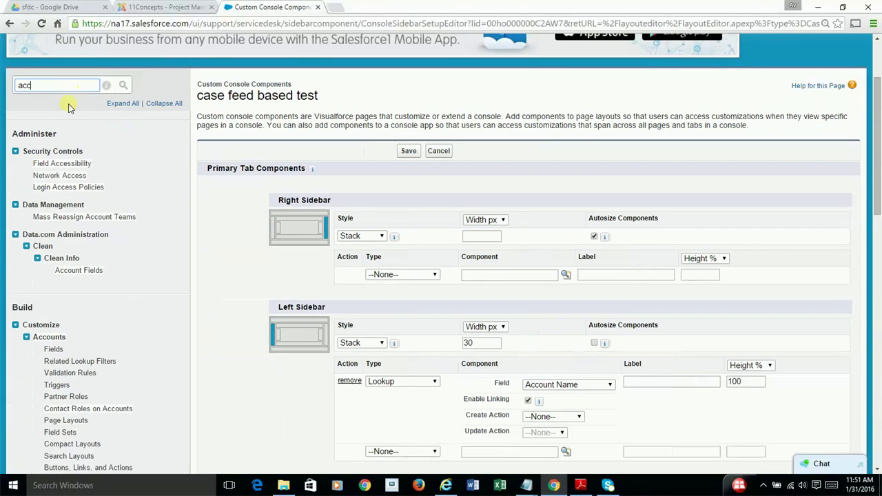
# Show the Account Layout's mini page layout: Account Name, Parent Account, Account Owner, Description; then filter setup by 'cas'
pyautogui.click(73, 422)
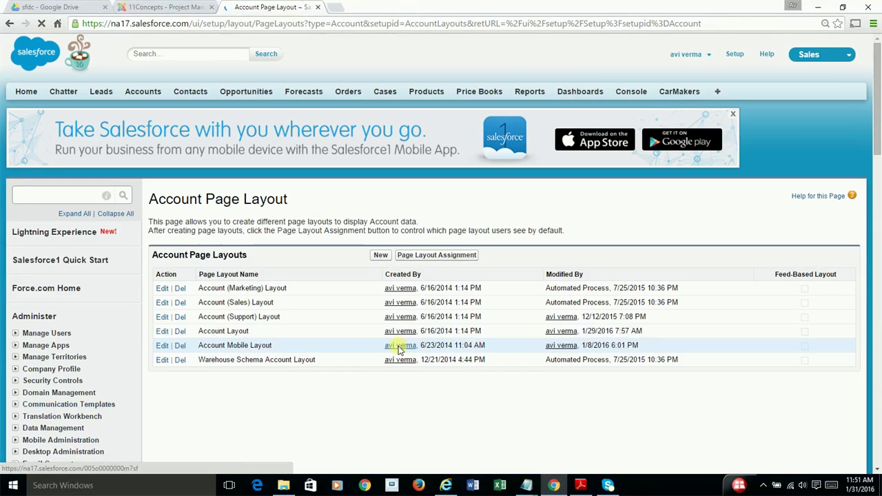
pyautogui.click(161, 333)
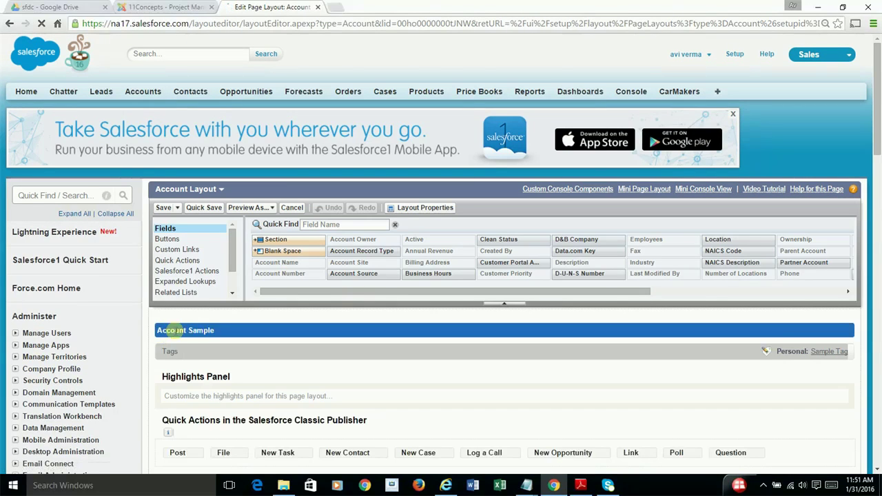
pyautogui.click(650, 195)
pyautogui.scroll(-3, 689, 272)
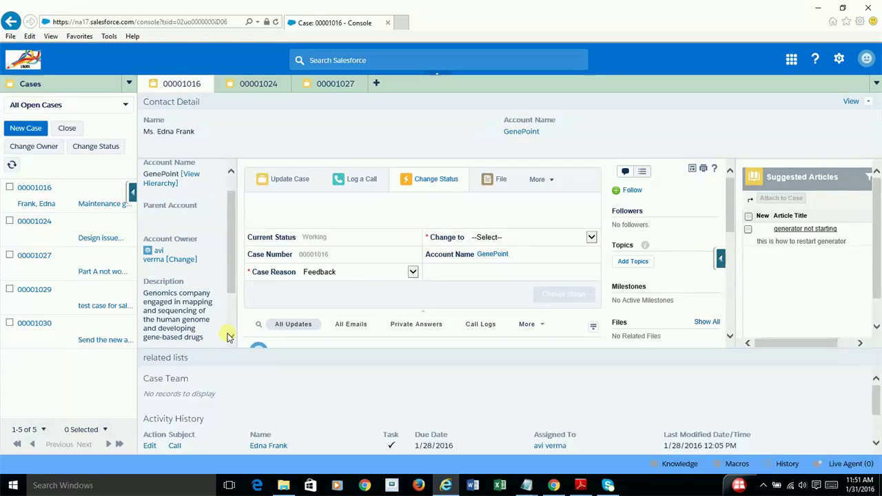
pyautogui.scroll(-2, 229, 337)
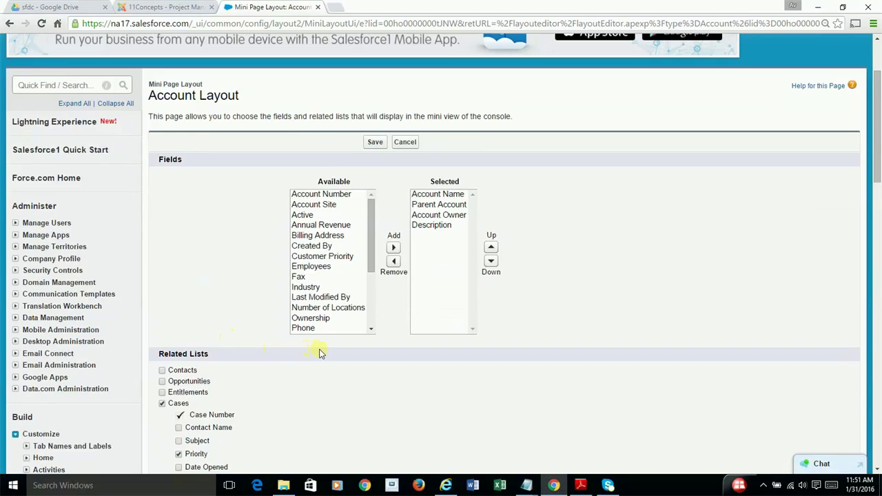
pyautogui.scroll(-2, 319, 352)
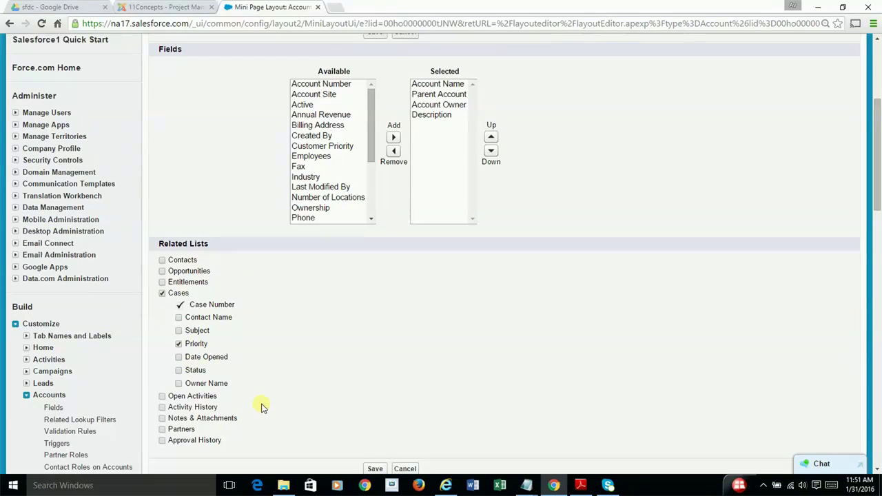
pyautogui.scroll(3, 360, 348)
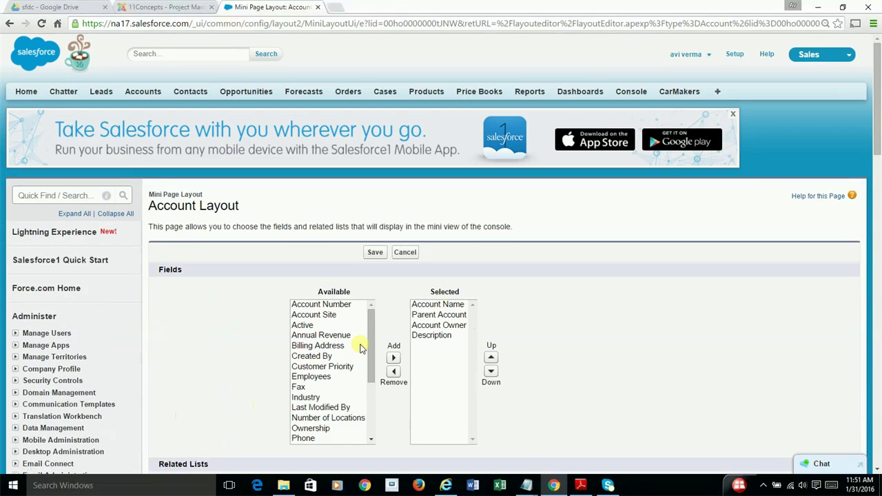
pyautogui.click(84, 197)
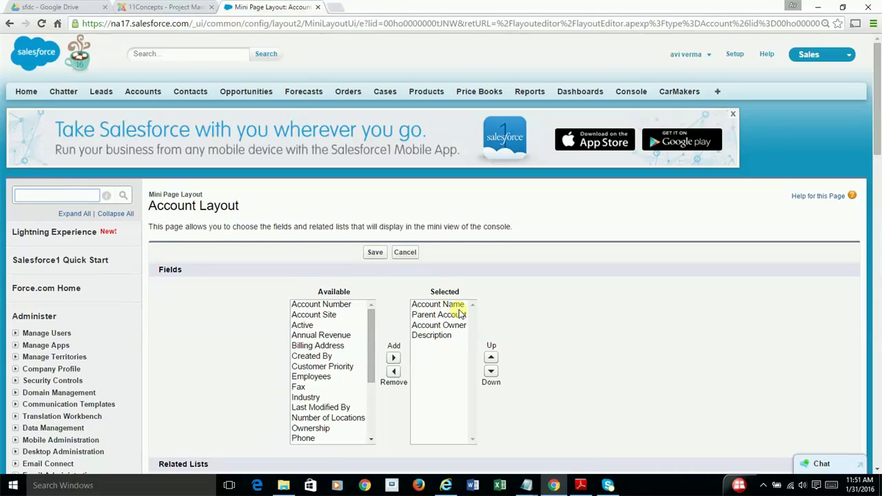
pyautogui.write('case')
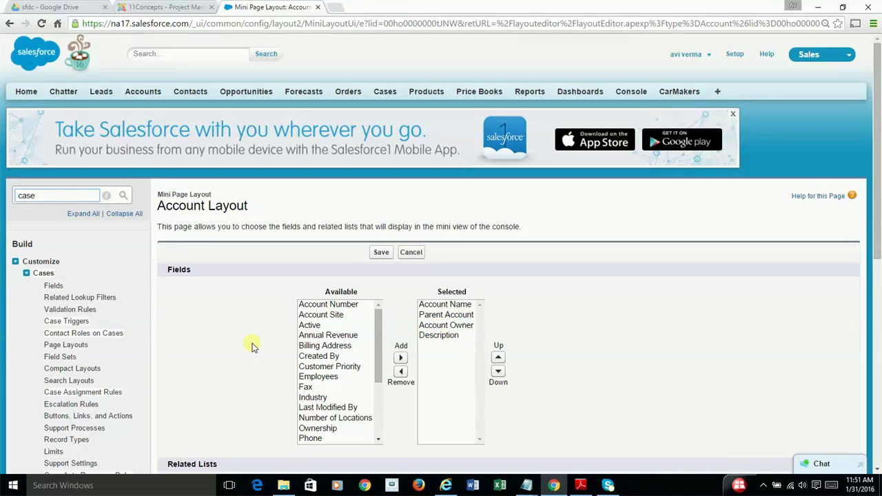
# Show the case feed based test layout's Custom Console Components and compare its sidebars with the console
pyautogui.click(67, 347)
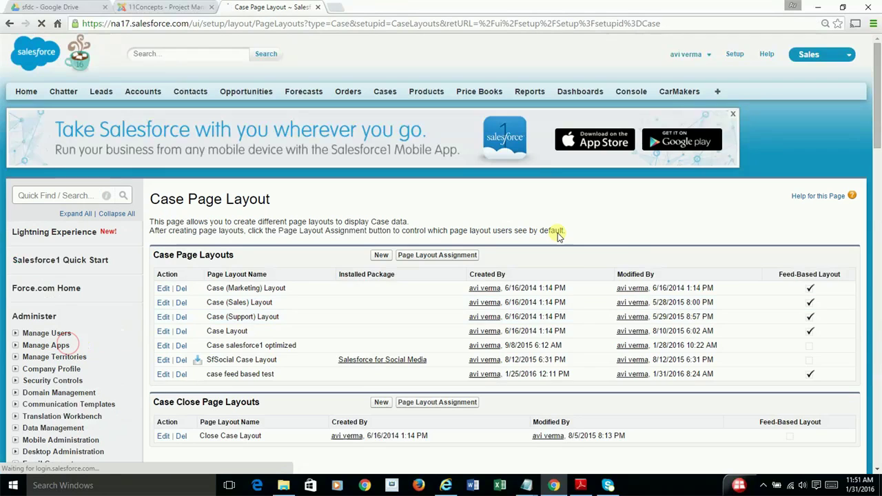
pyautogui.click(163, 374)
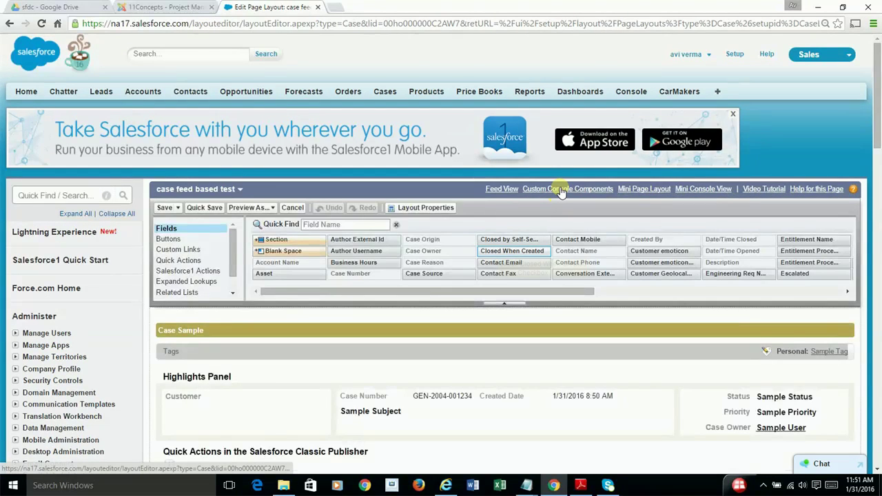
pyautogui.click(562, 190)
pyautogui.scroll(-3, 634, 286)
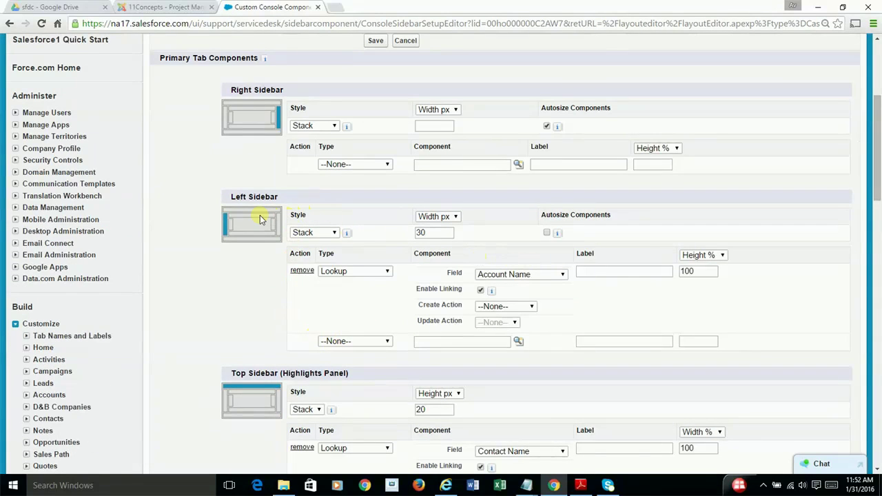
pyautogui.scroll(-2, 485, 337)
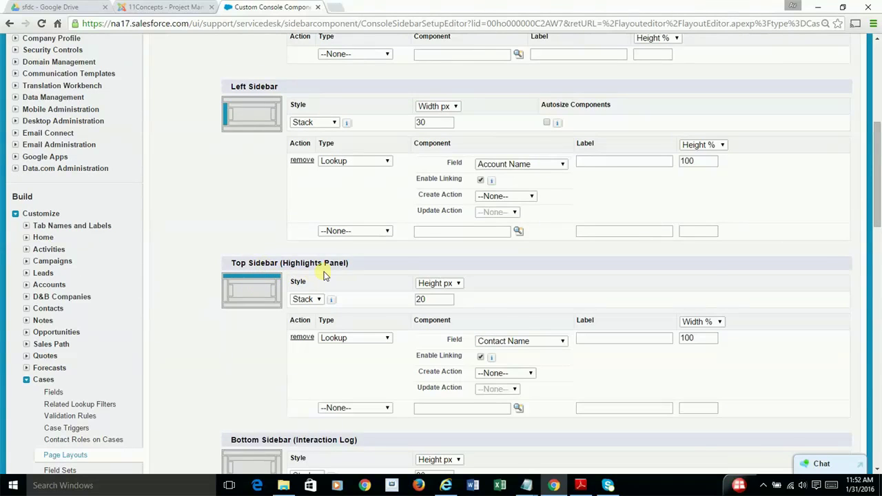
pyautogui.hotkey('alt', 'Tab')
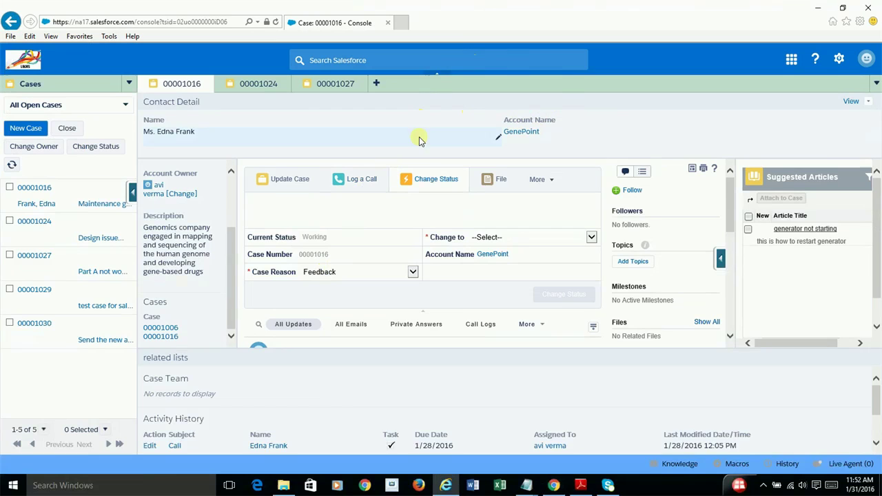
pyautogui.hotkey('alt', 'Tab')
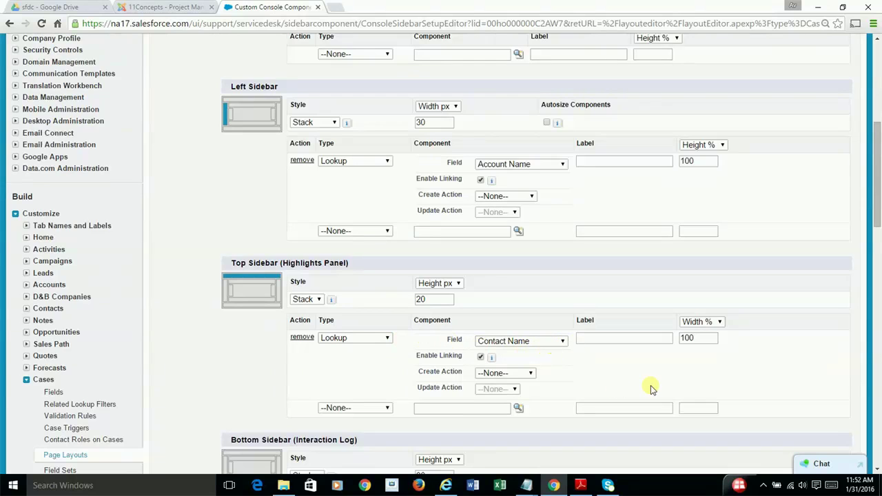
# Expand the bottom sidebar's Related Lists, showing Case Team and Activity History
pyautogui.scroll(-3, 650, 385)
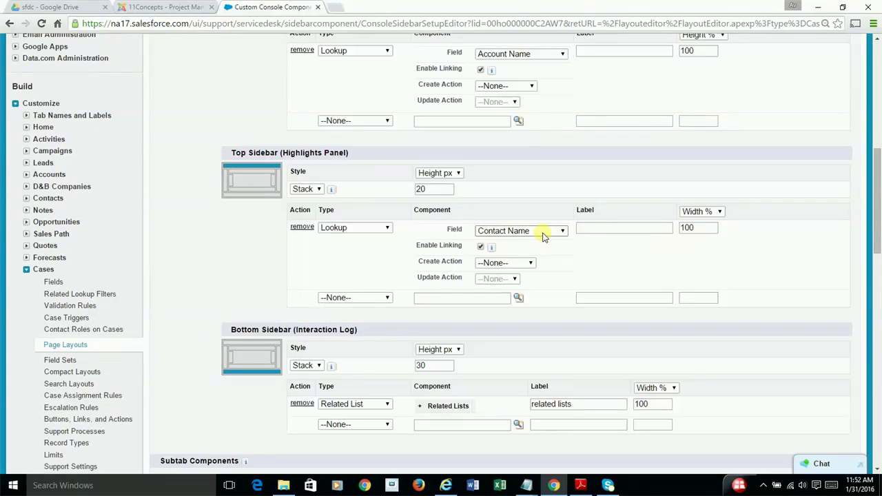
pyautogui.scroll(-3, 571, 271)
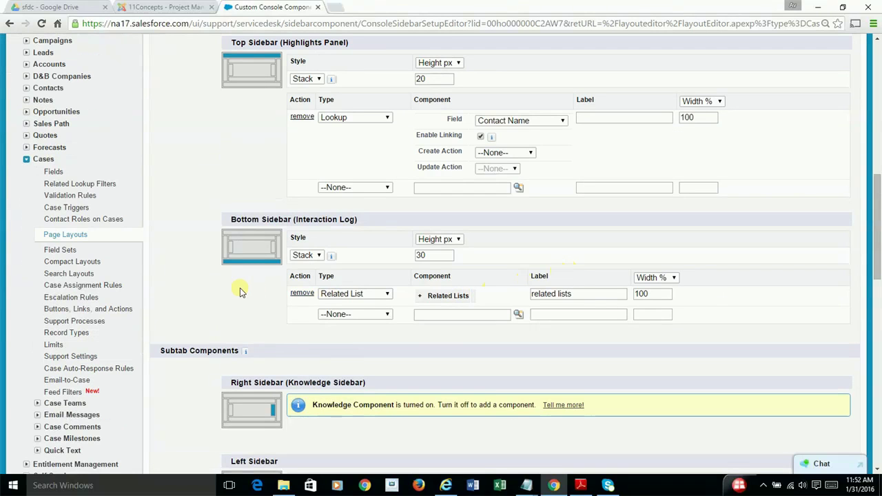
pyautogui.click(419, 295)
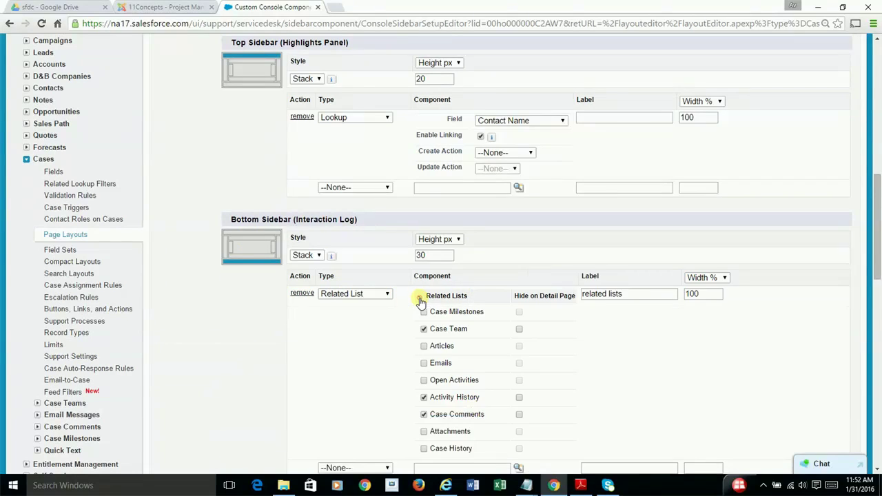
pyautogui.scroll(-2, 654, 324)
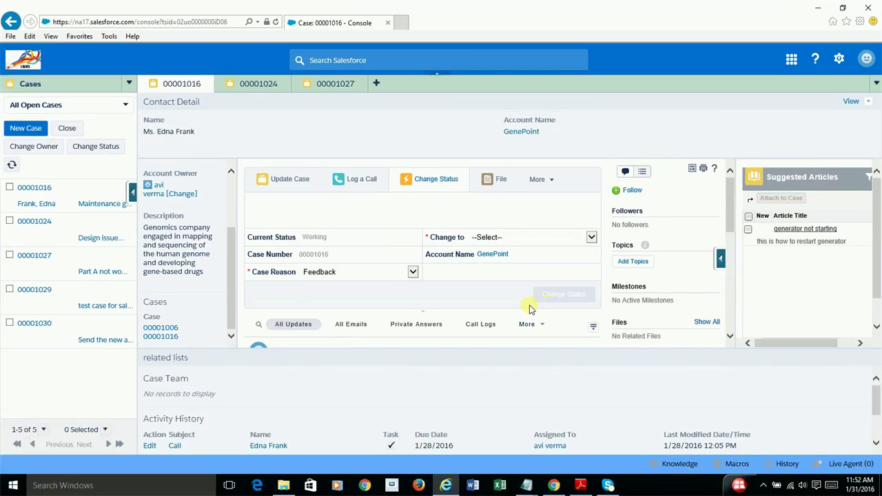
pyautogui.scroll(-1, 528, 305)
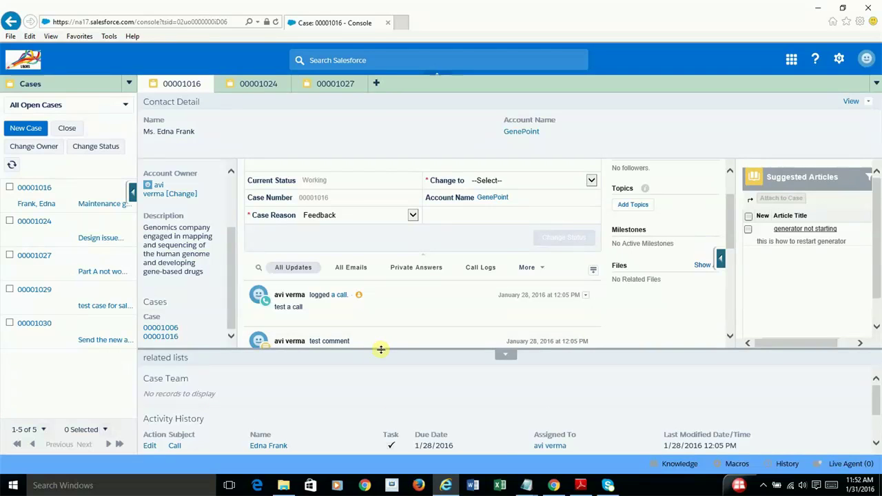
pyautogui.moveTo(380, 349); pyautogui.dragTo(386, 300)
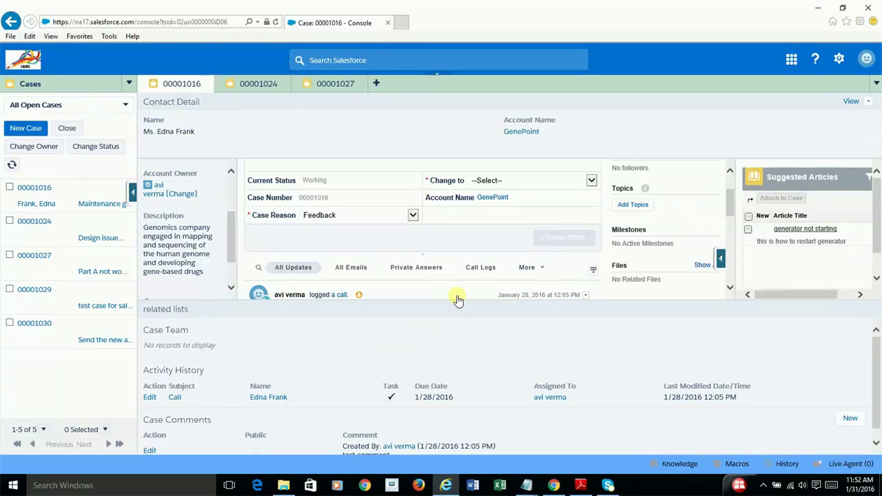
pyautogui.moveTo(458, 301); pyautogui.dragTo(463, 323)
pyautogui.hotkey('alt', 'Tab')
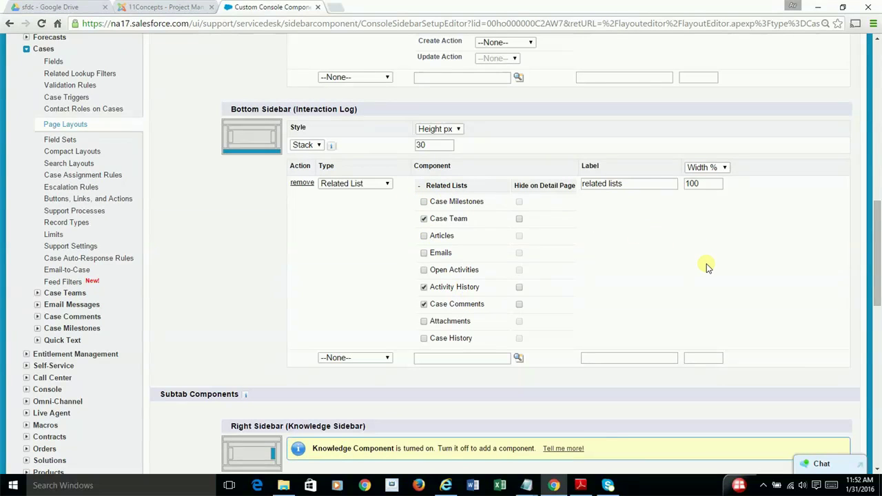
pyautogui.click(420, 191)
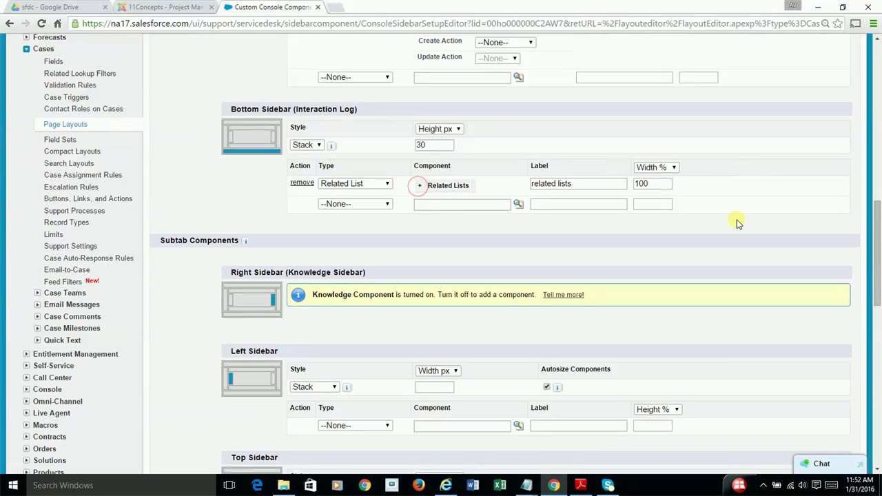
pyautogui.scroll(15, 734, 220)
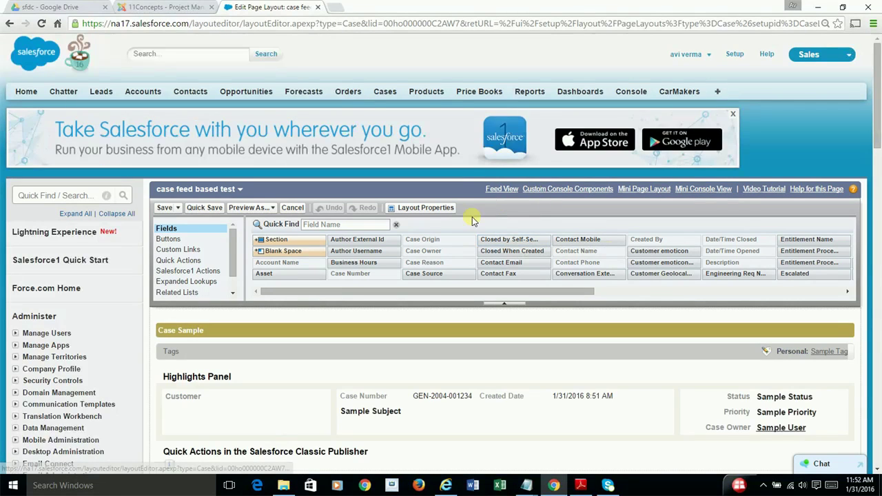
pyautogui.scroll(-15, 482, 310)
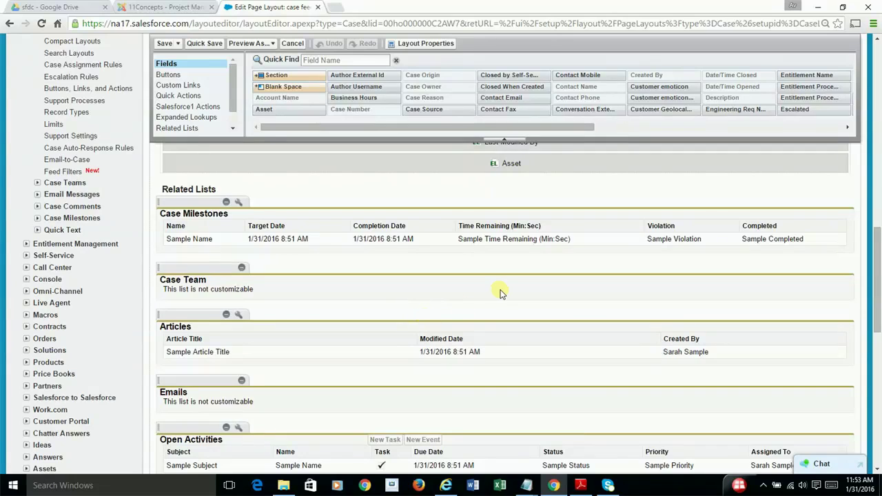
pyautogui.scroll(3, 500, 293)
pyautogui.scroll(10, 500, 293)
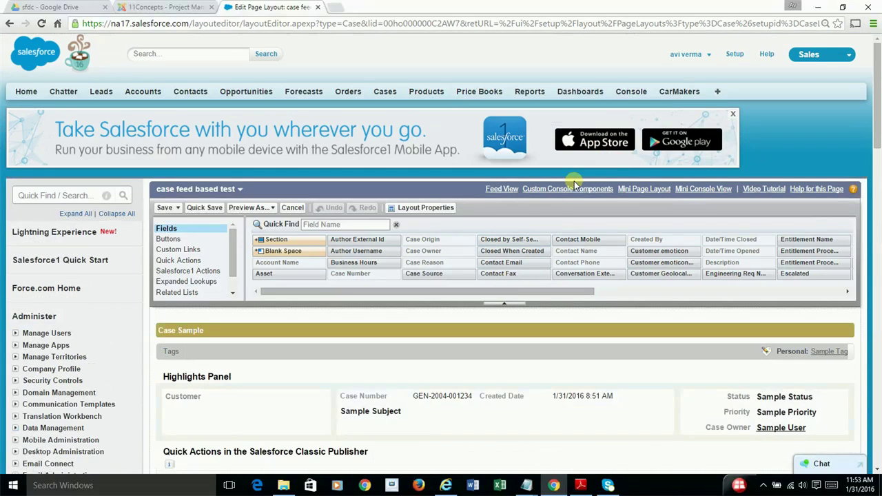
# Review the sidebar settings on the case feed based test layout's Custom Console Components page
pyautogui.click(573, 188)
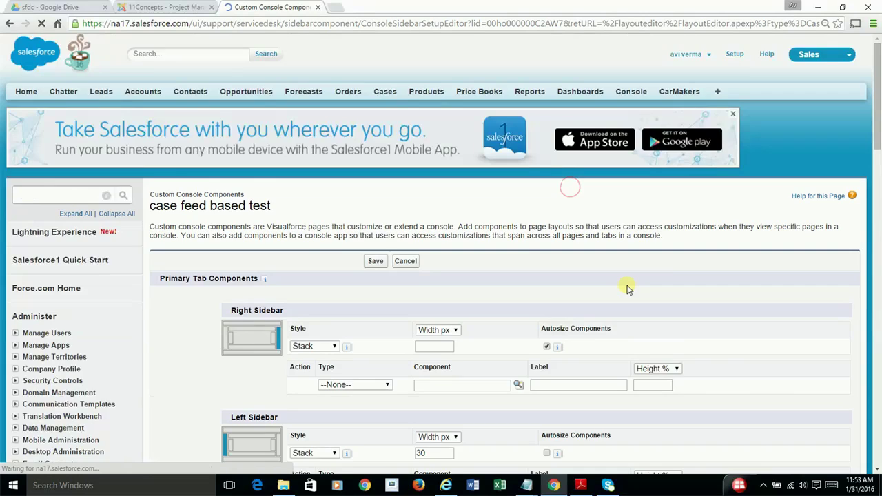
pyautogui.scroll(-5, 627, 288)
pyautogui.scroll(-5, 627, 288)
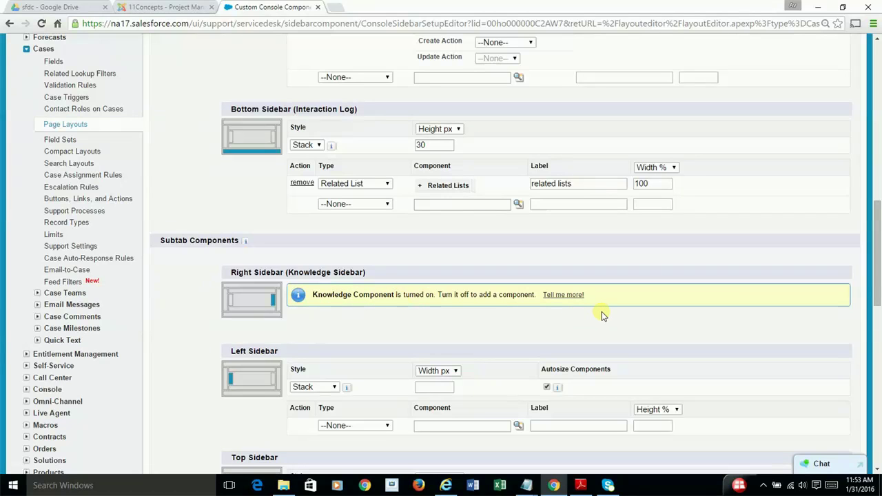
pyautogui.scroll(-2, 667, 315)
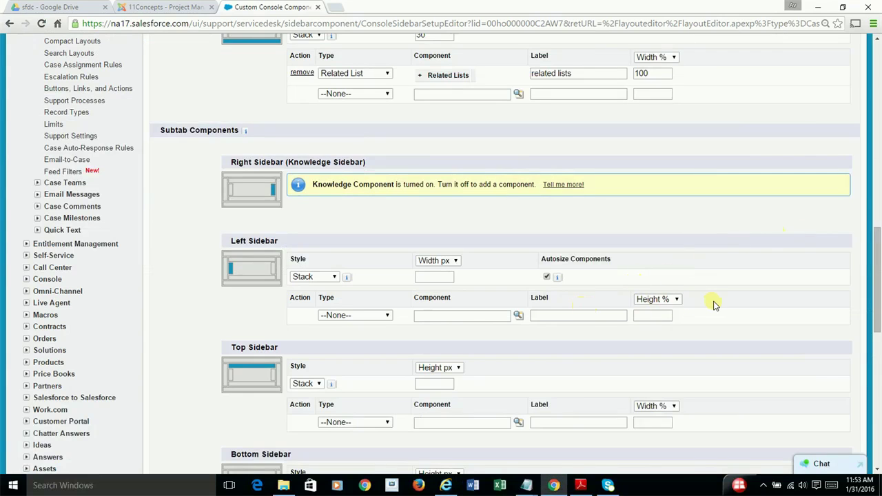
pyautogui.scroll(-2, 715, 305)
pyautogui.scroll(-3, 714, 305)
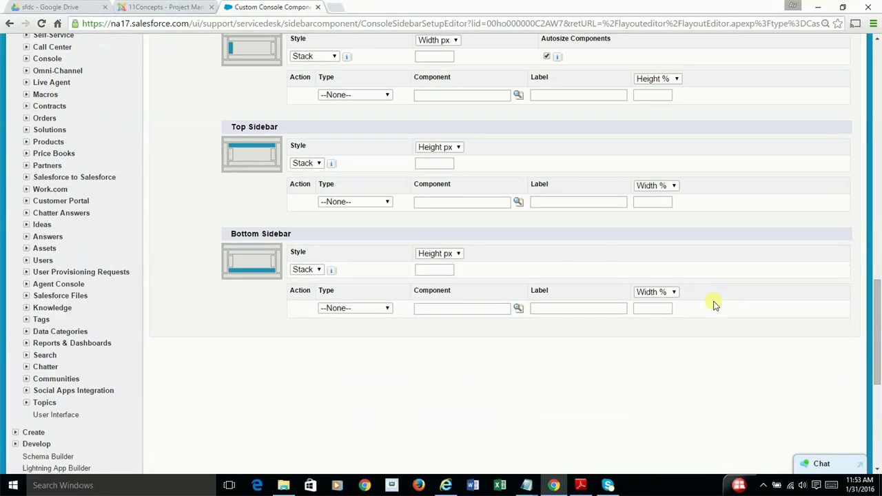
pyautogui.scroll(5, 715, 306)
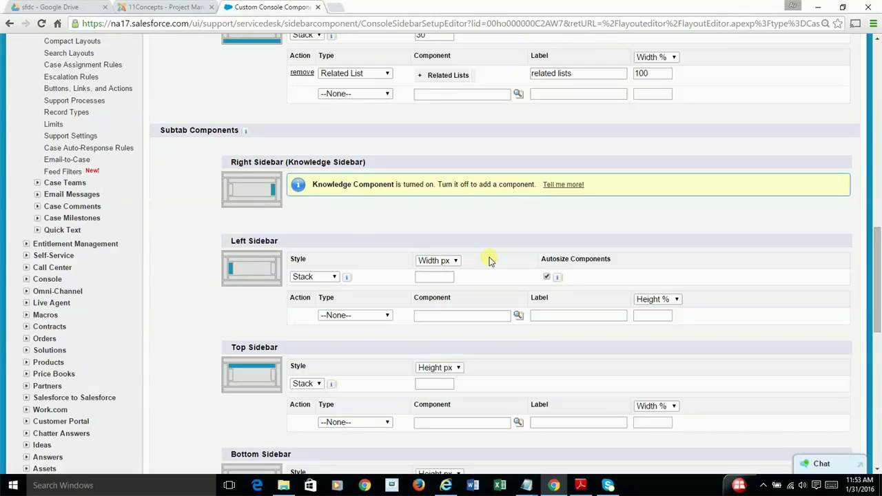
pyautogui.scroll(-3, 764, 317)
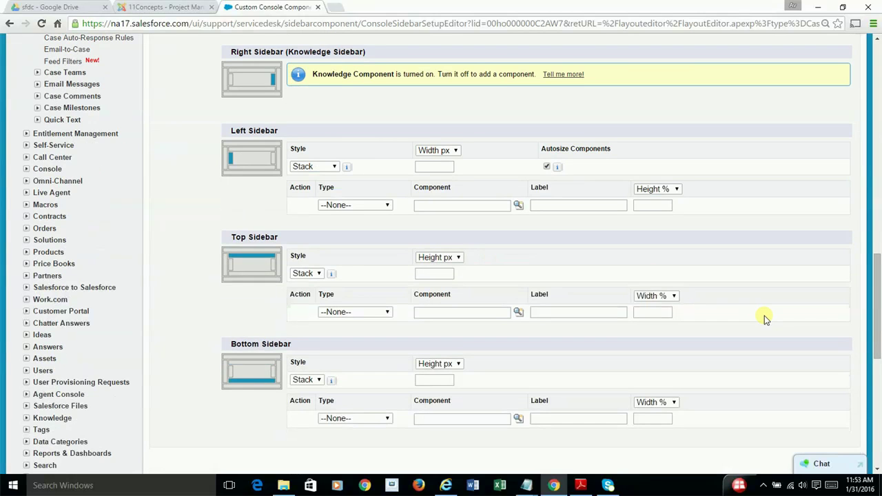
pyautogui.scroll(15, 764, 316)
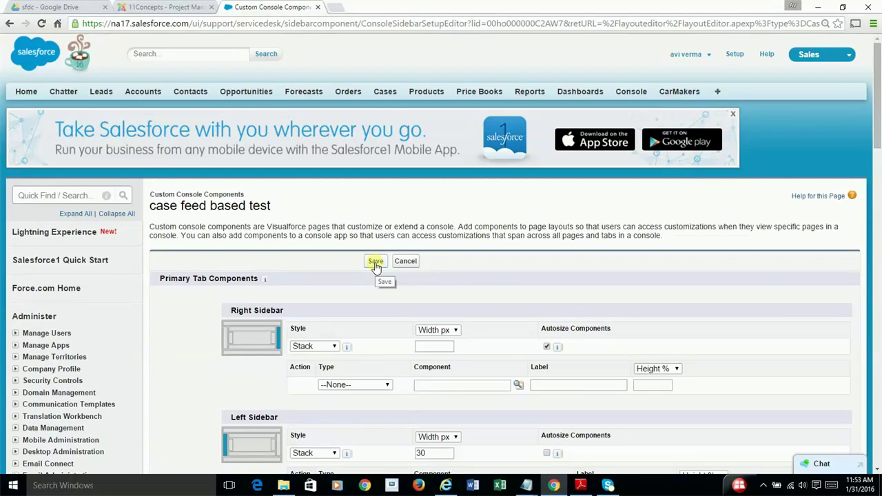
pyautogui.hotkey('alt', 'Tab')
pyautogui.hotkey('alt', 'Tab')
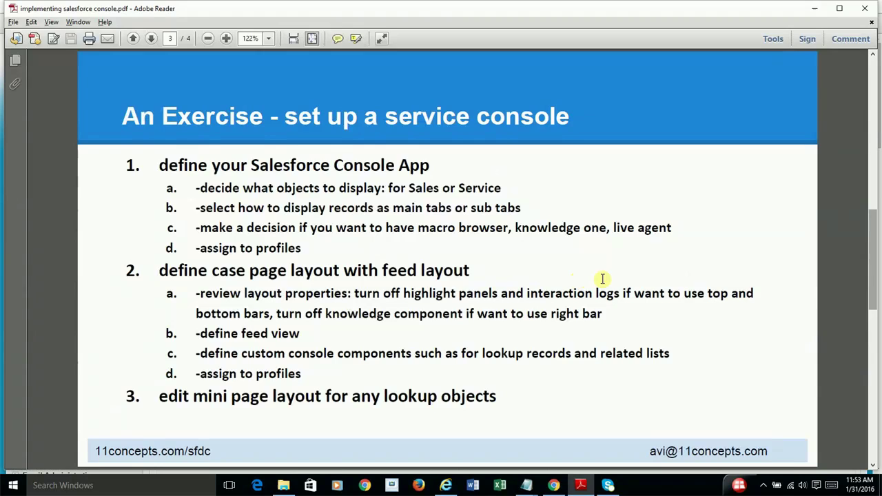
# Return to Salesforce and bring up the list of Case page layouts
pyautogui.hotkey('alt', 'Tab')
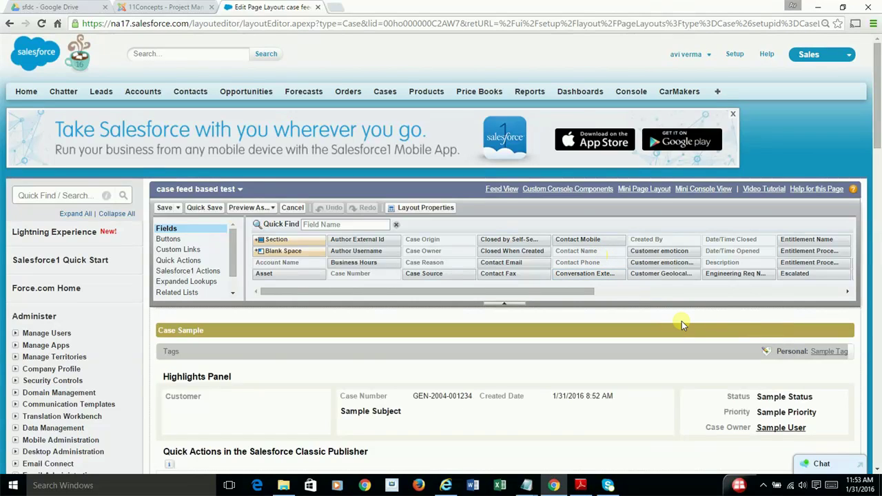
pyautogui.scroll(-3, 681, 322)
pyautogui.scroll(3, 681, 321)
pyautogui.scroll(-3, 269, 352)
pyautogui.scroll(-3, 274, 354)
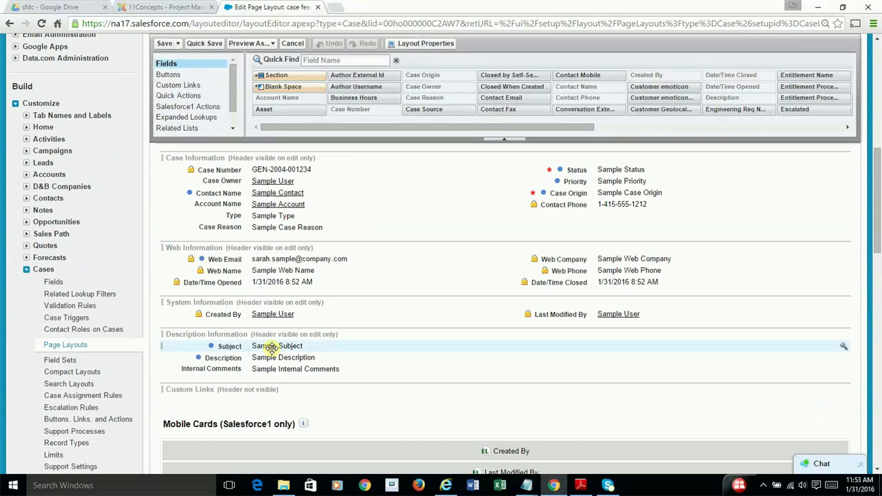
pyautogui.click(67, 347)
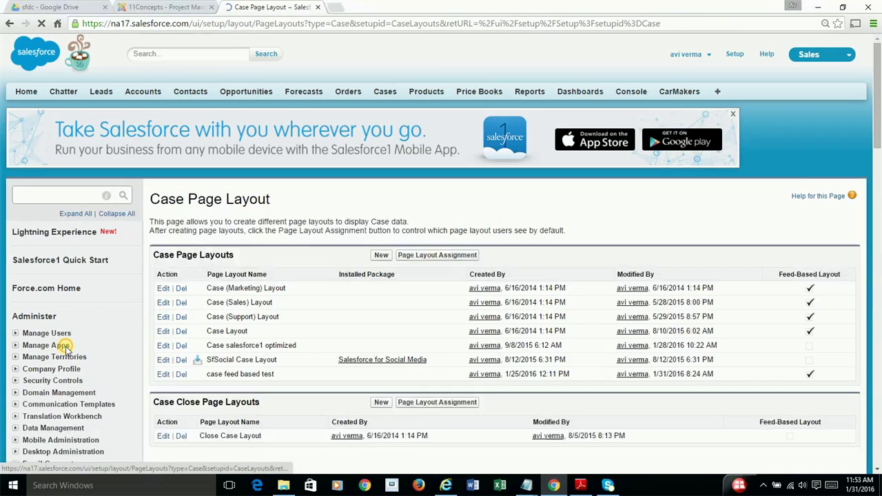
# Check the Page Layout Assignment that gives System Administrator the case feed based test layout
pyautogui.click(407, 256)
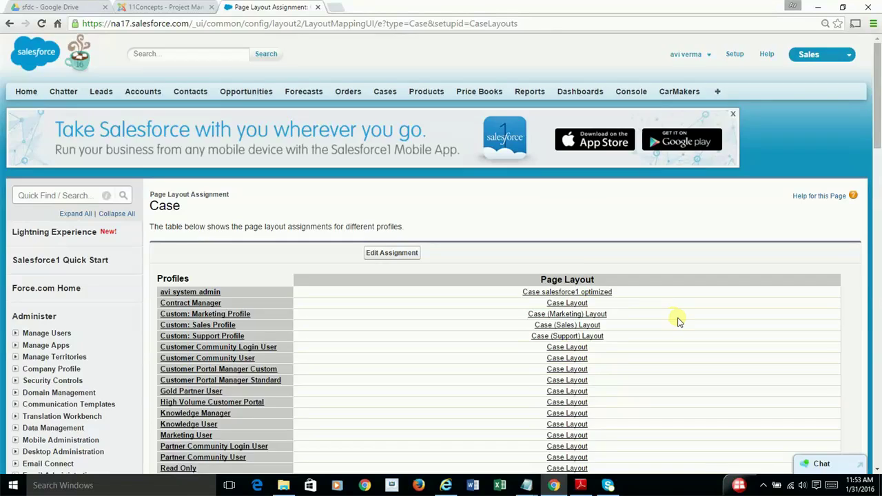
pyautogui.scroll(-3, 679, 322)
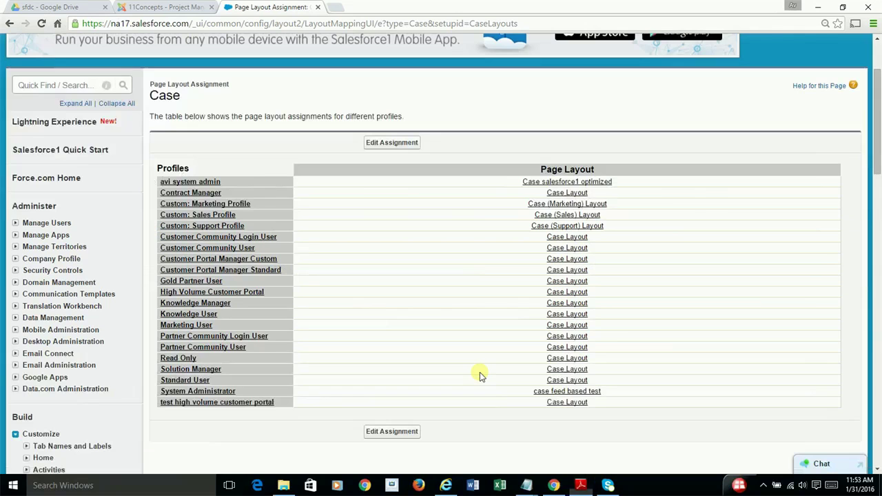
pyautogui.hotkey('alt', 'Tab')
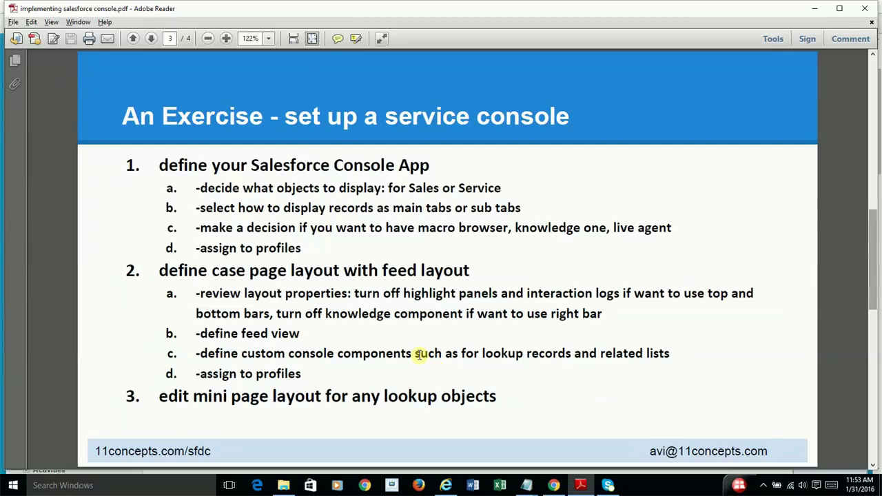
pyautogui.hotkey('alt', 'Tab')
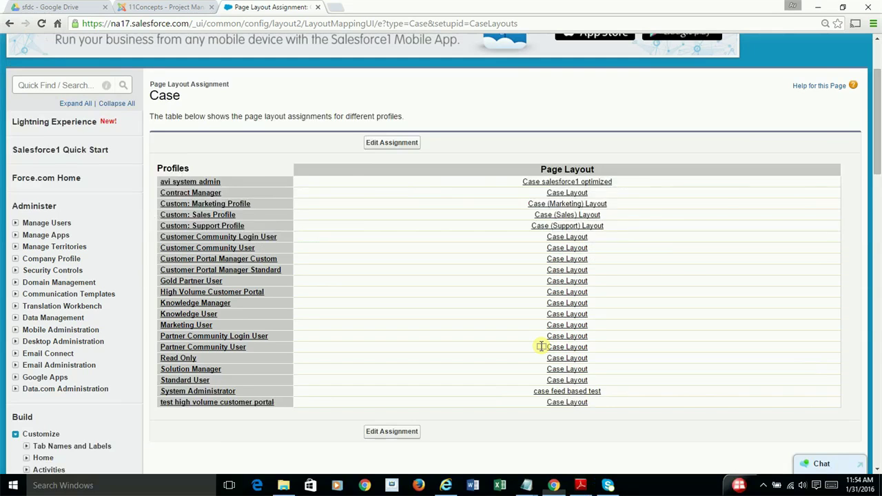
pyautogui.hotkey('alt', 'Tab')
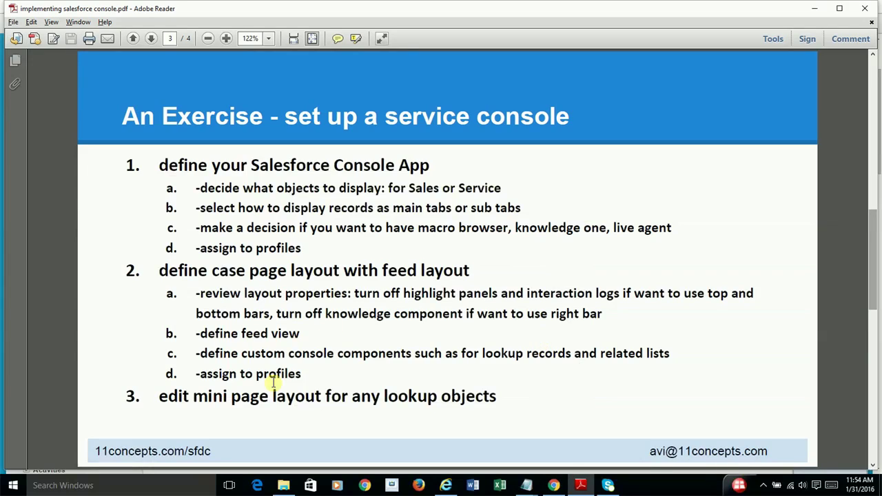
pyautogui.hotkey('alt', 'Tab')
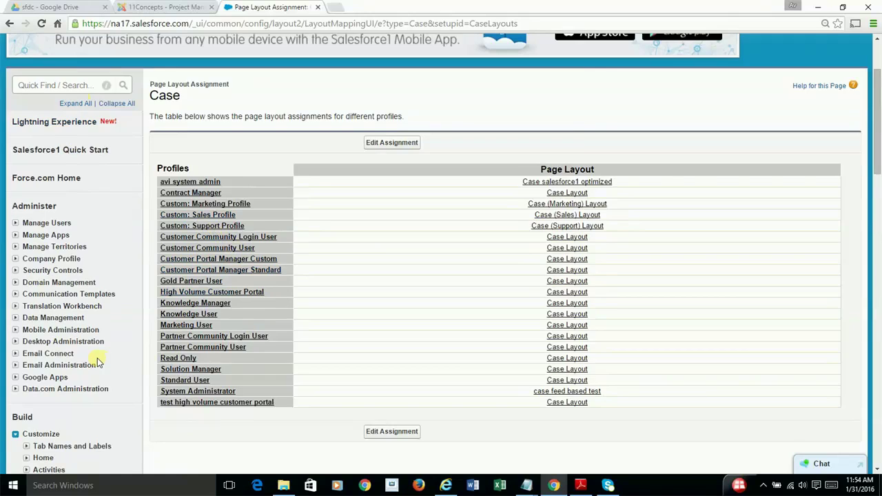
pyautogui.scroll(-5, 100, 357)
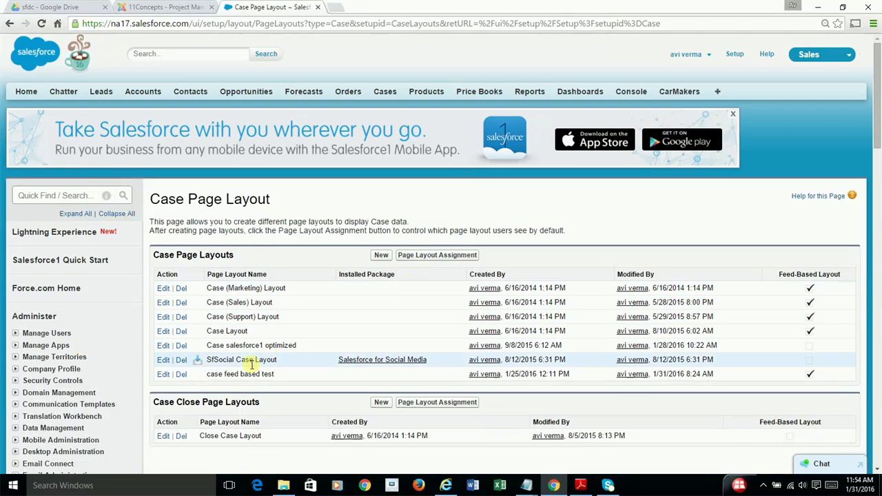
# Review the case feed based test layout's left sidebar lookup field, keeping Account Name
pyautogui.click(163, 374)
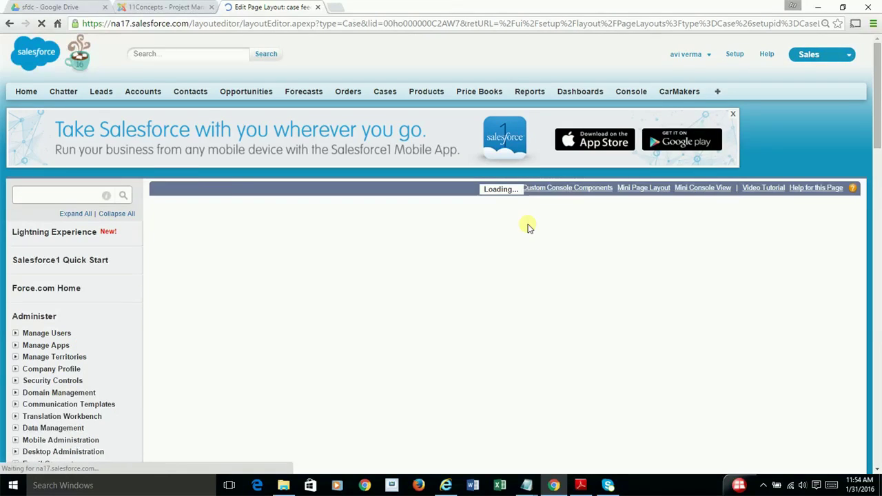
pyautogui.click(544, 196)
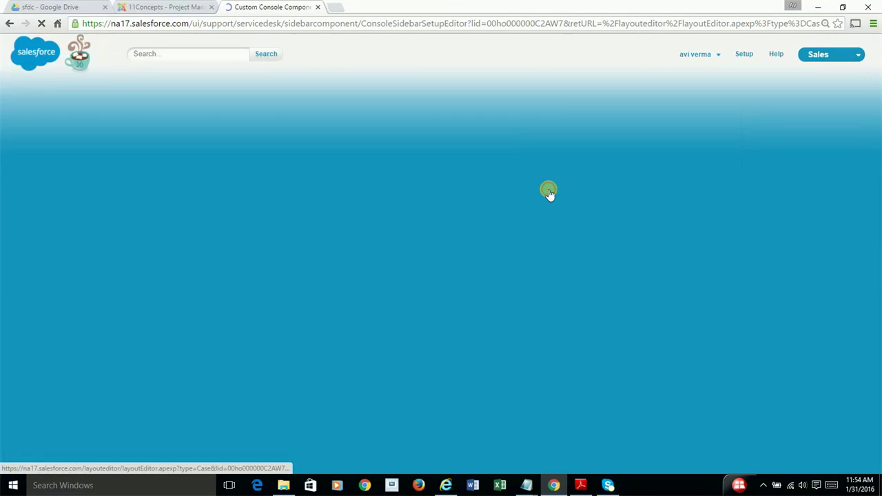
pyautogui.scroll(-5, 589, 264)
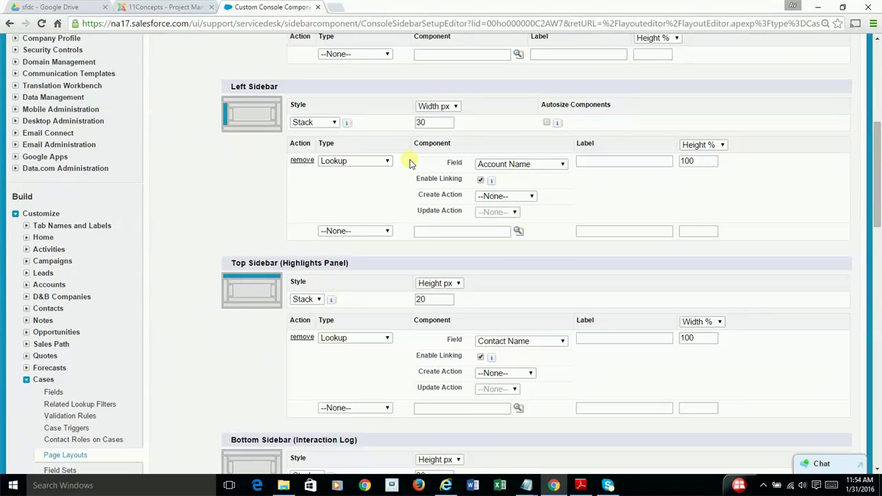
pyautogui.click(522, 164)
pyautogui.click(680, 196)
pyautogui.scroll(5, 429, 299)
# Bring up the Account Layout's mini page layout, then return to the service console at case 00001016
pyautogui.click(76, 198)
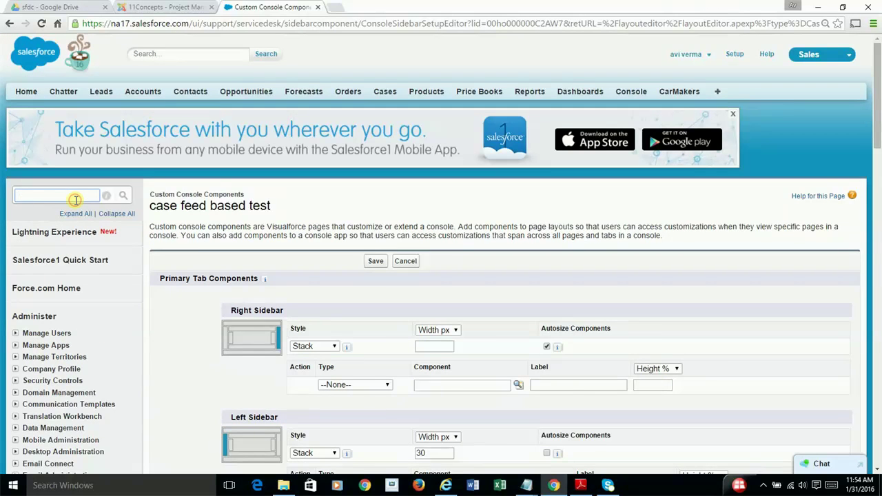
pyautogui.write('acc')
pyautogui.scroll(-3, 121, 405)
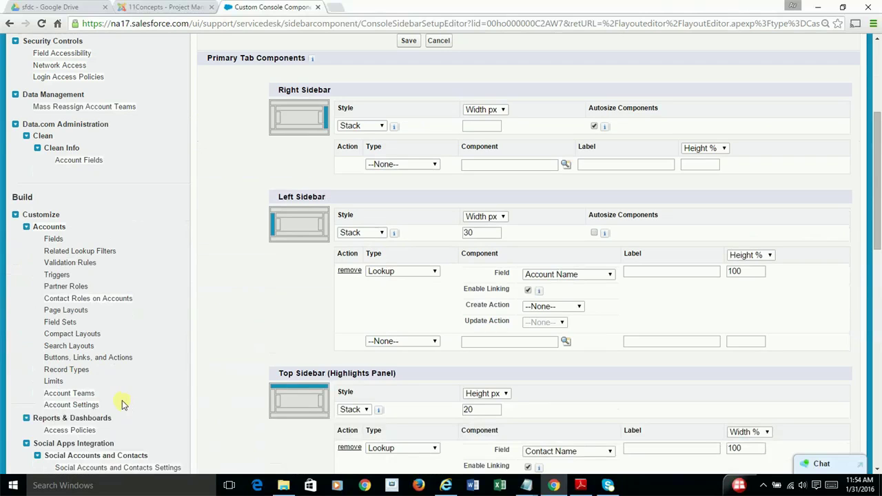
pyautogui.click(66, 310)
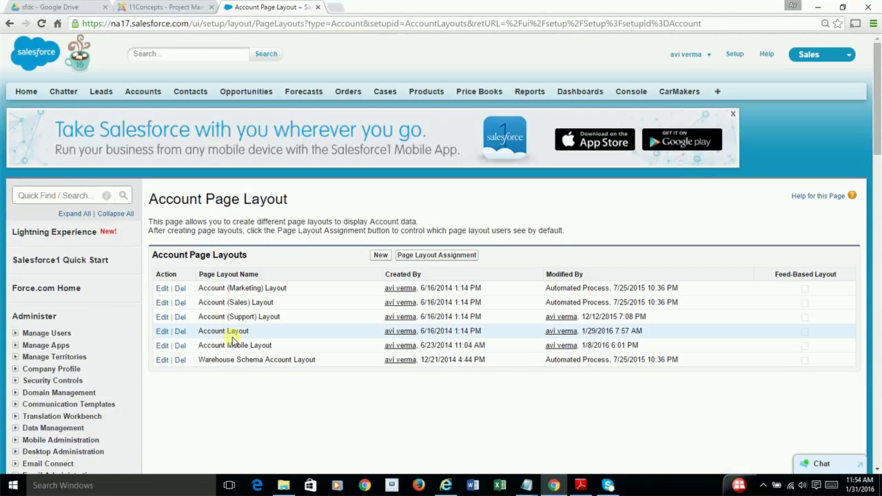
pyautogui.click(163, 332)
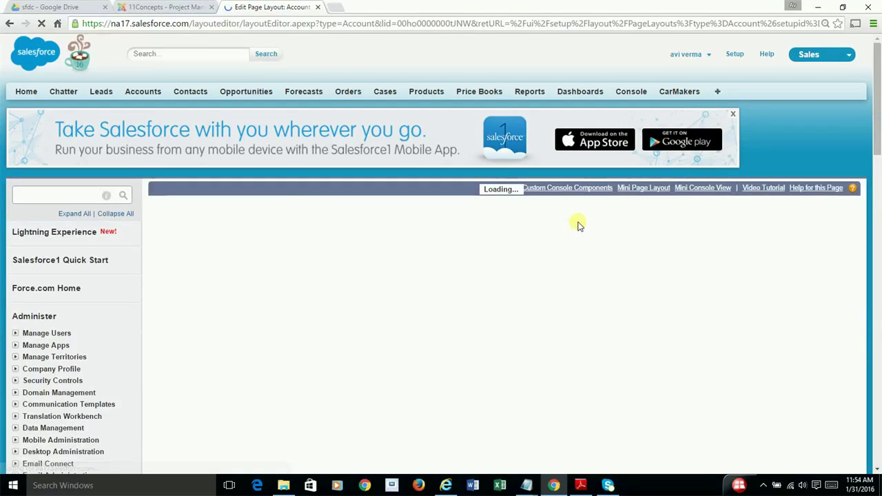
pyautogui.click(635, 189)
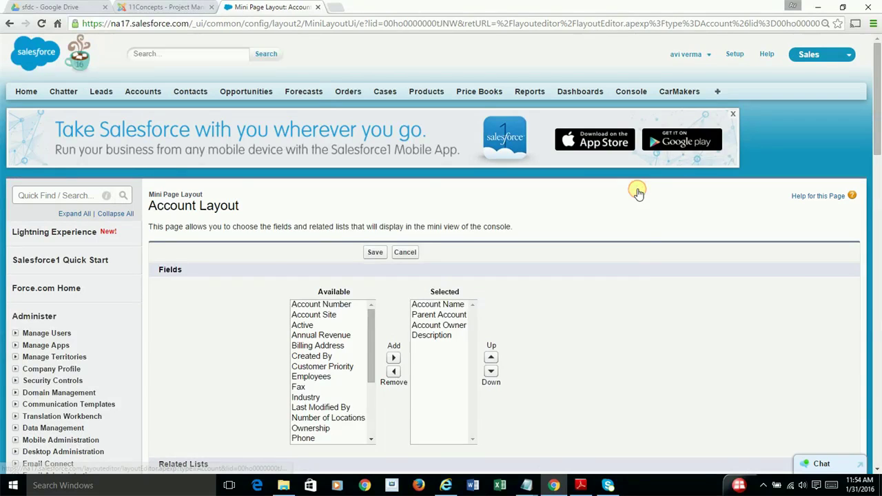
pyautogui.scroll(-3, 646, 275)
pyautogui.hotkey('alt', 'Tab')
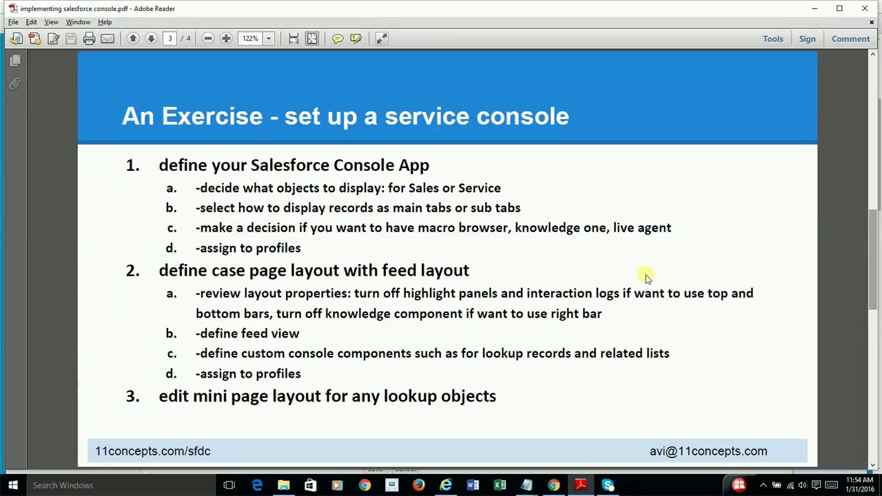
pyautogui.hotkey('alt', 'Tab')
pyautogui.hotkey('alt', 'Tab')
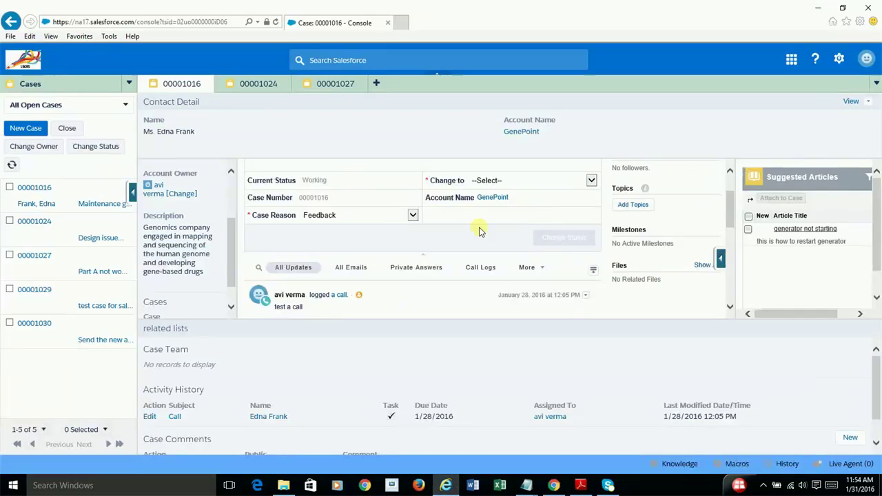